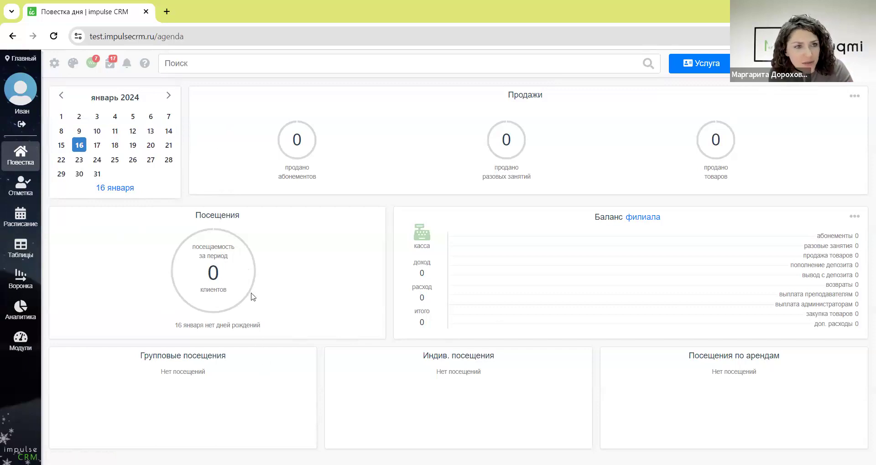
# - Open the Повестка daily agenda for 16 January 2024
pyautogui.click(32, 95)
pyautogui.click(357, 254)
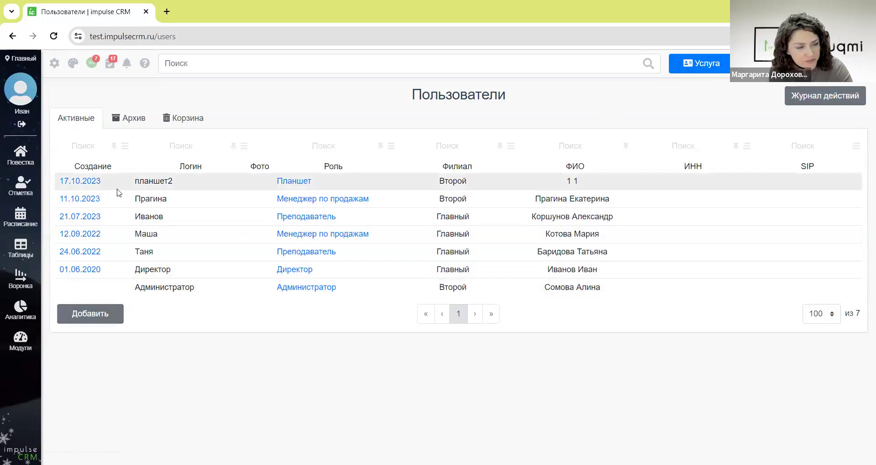
pyautogui.click(36, 164)
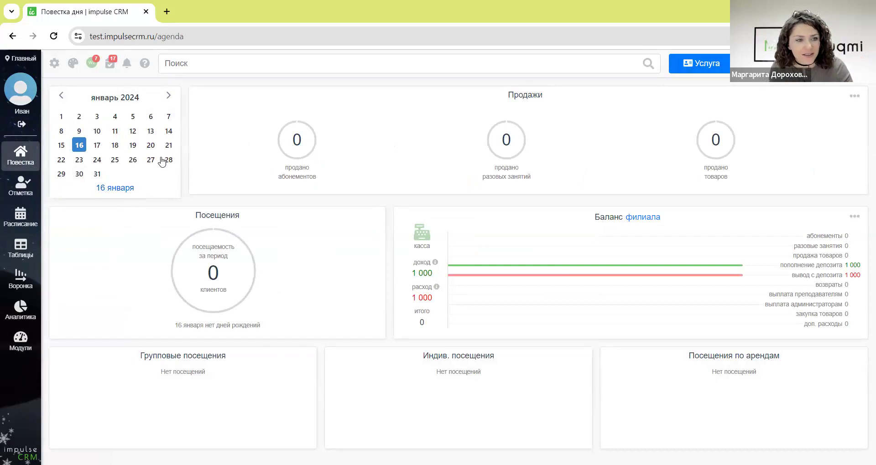
# - Set the agenda period to 1–16 January and glance at the group visits breakdown
pyautogui.click(80, 145)
pyautogui.click(65, 115)
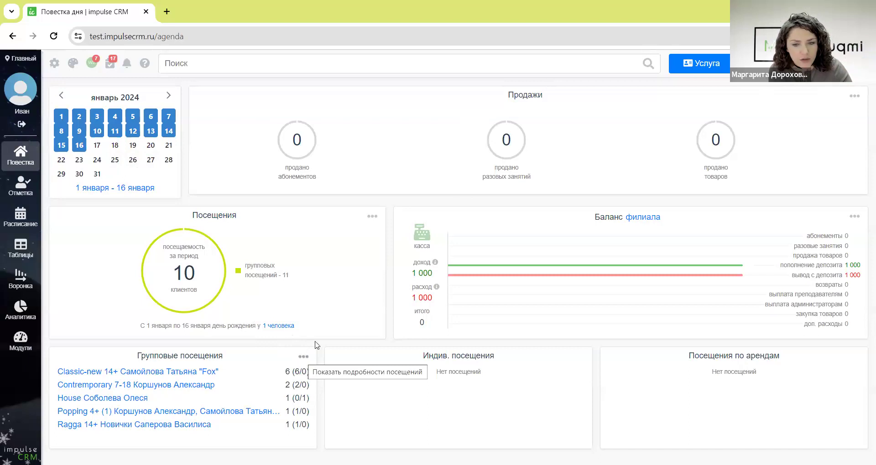
pyautogui.click(303, 358)
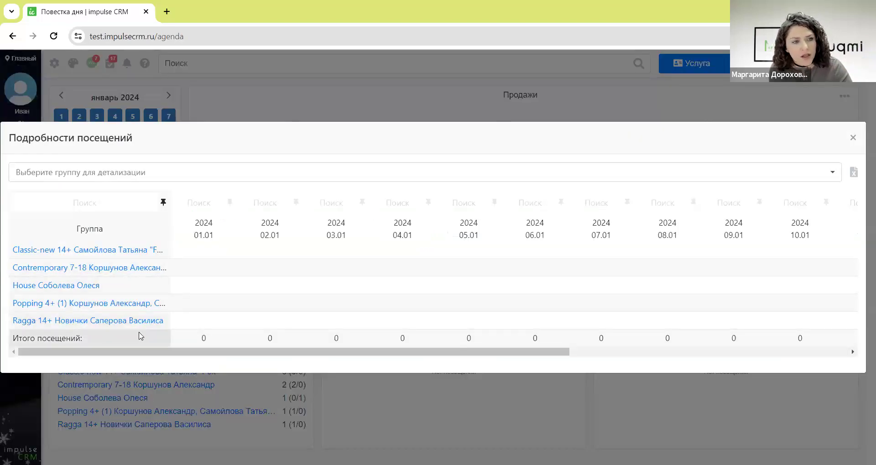
pyautogui.click(349, 115)
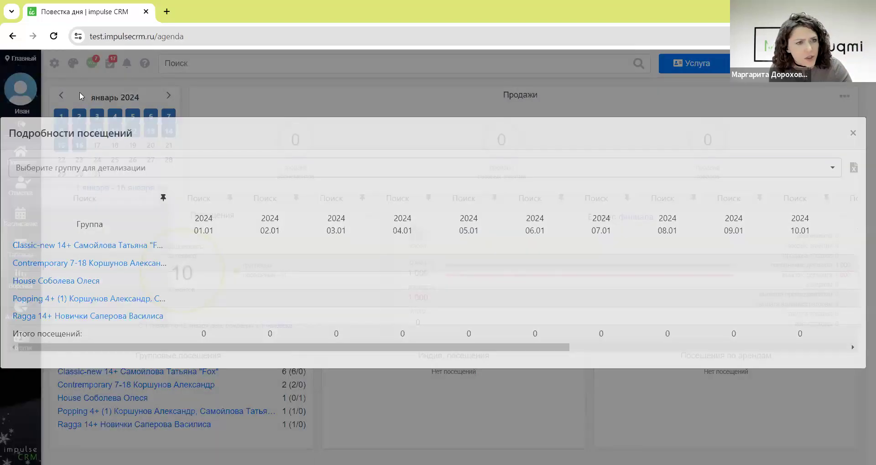
# - Switch the calendar to December 2023 so the agenda covers 1 December–1 January
pyautogui.click(61, 95)
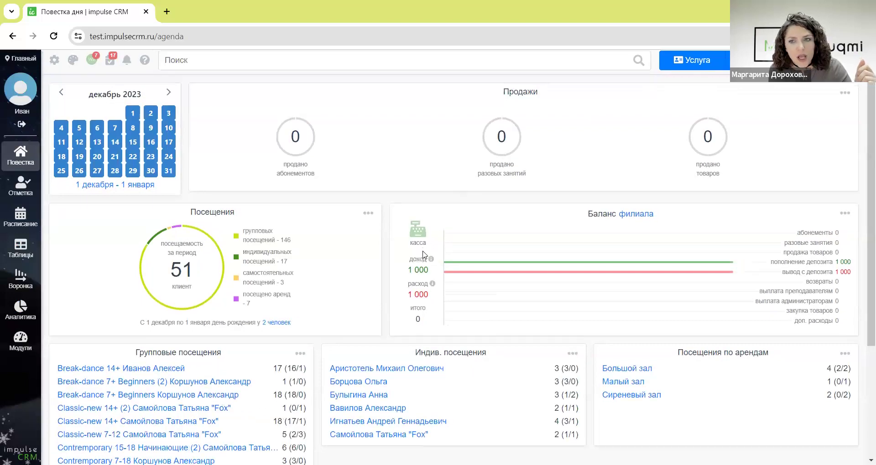
pyautogui.scroll(-3, 428, 243)
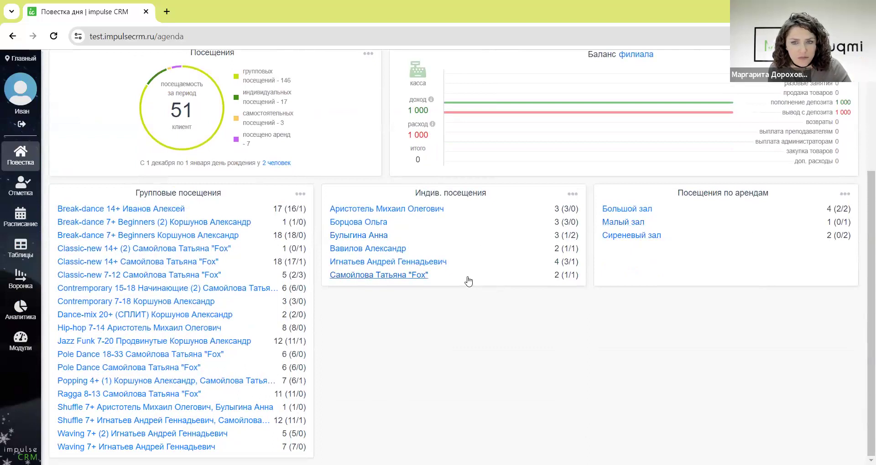
pyautogui.scroll(3, 469, 281)
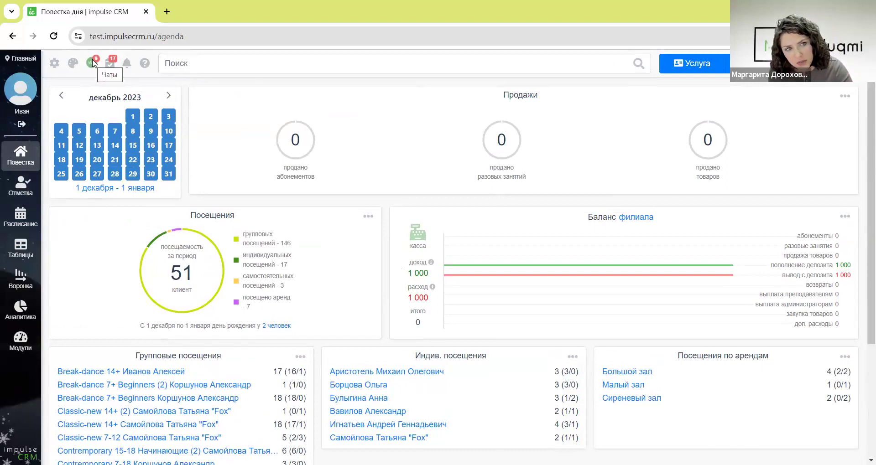
pyautogui.click(93, 63)
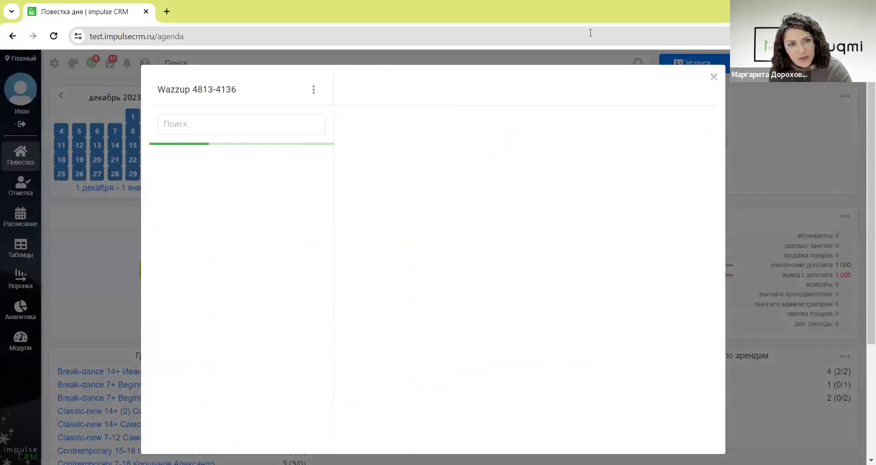
pyautogui.click(714, 77)
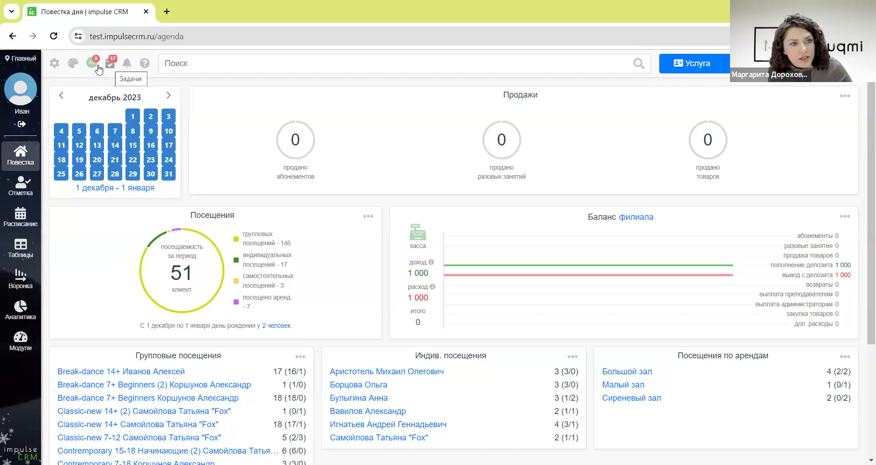
pyautogui.click(110, 64)
pyautogui.scroll(-3, 564, 298)
pyautogui.scroll(5, 564, 274)
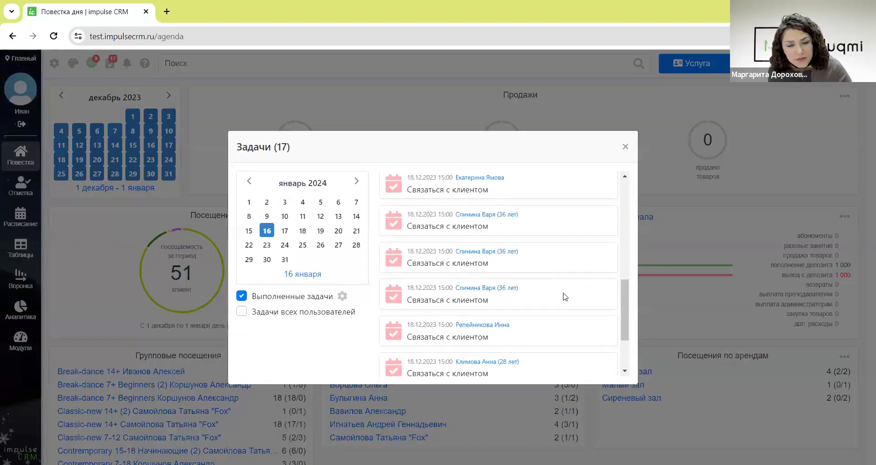
pyautogui.click(625, 146)
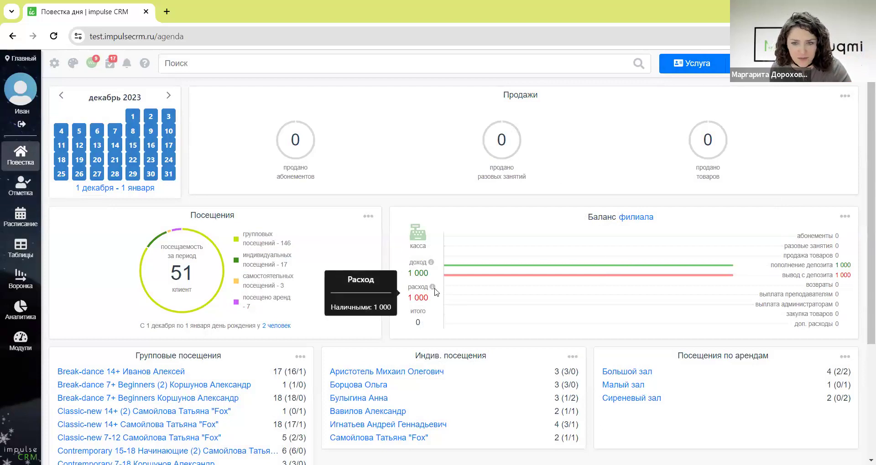
# - Go through Отметка to the Расписание weekly schedule for 15–21 January and scroll through it
pyautogui.click(22, 198)
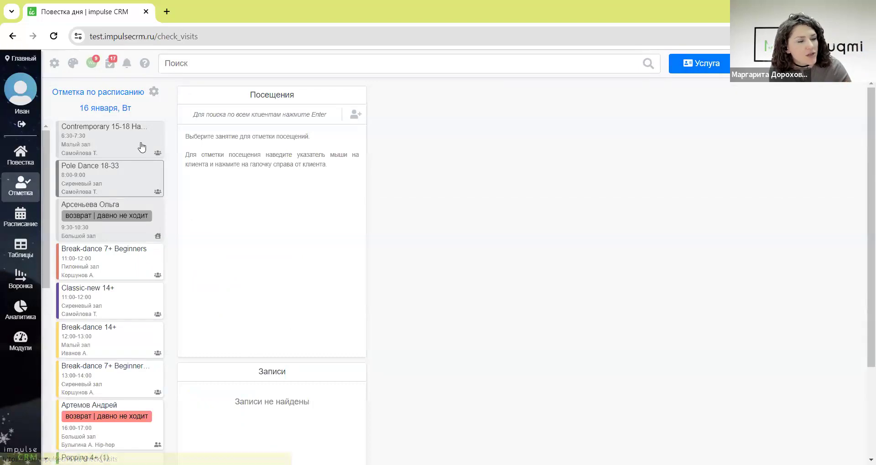
pyautogui.click(20, 217)
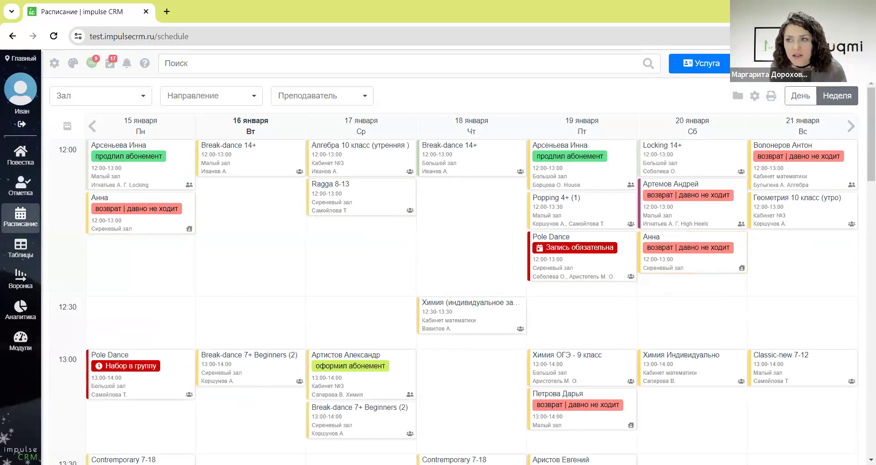
pyautogui.scroll(-8, 453, 239)
pyautogui.scroll(-5, 383, 255)
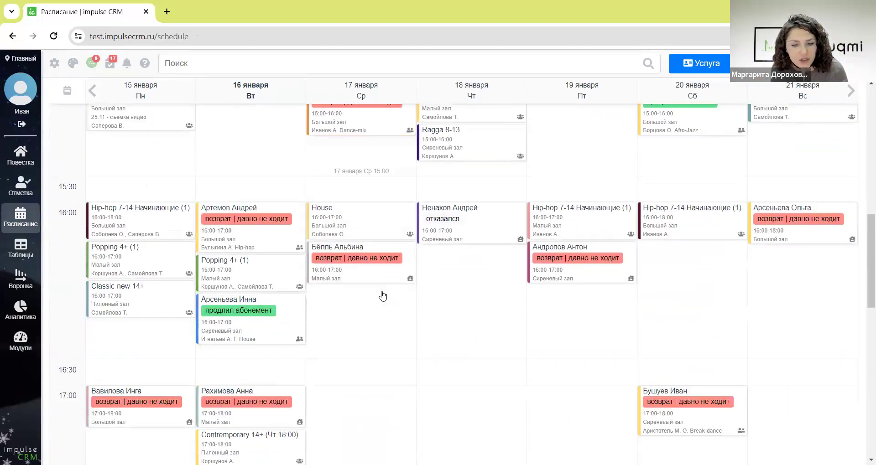
pyautogui.scroll(12, 383, 297)
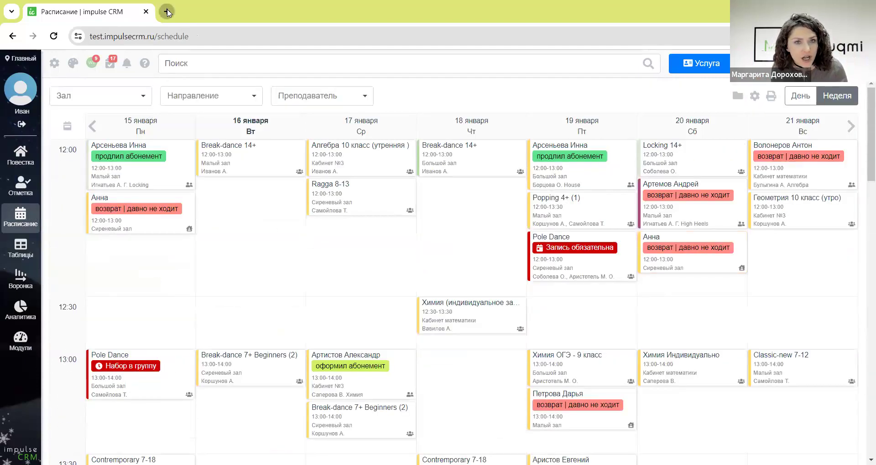
pyautogui.click(165, 12)
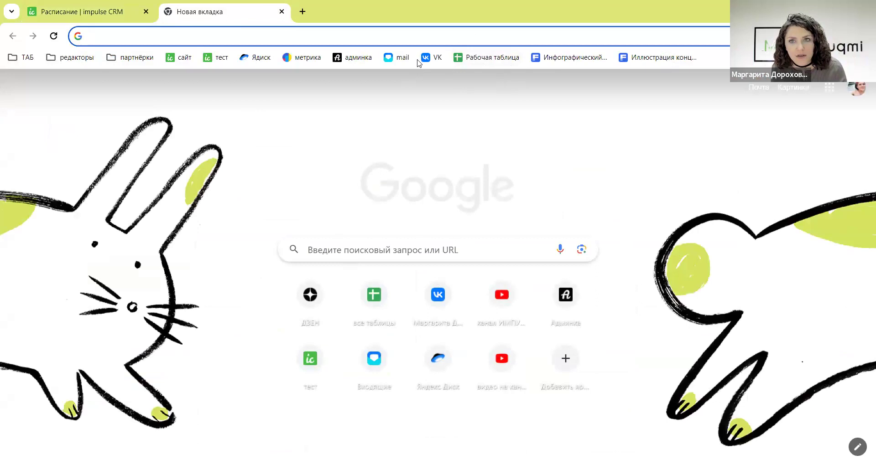
# - Open the impulseCRM VK community's schedule widget and compare it with the CRM schedule
pyautogui.click(432, 57)
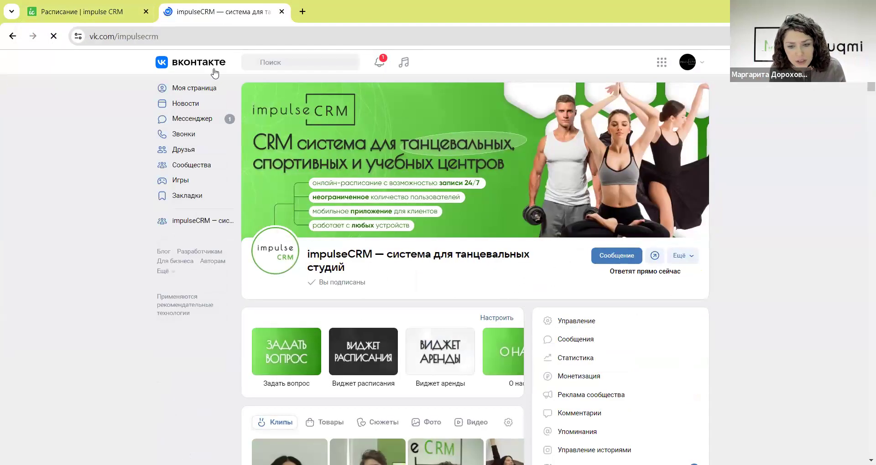
pyautogui.click(352, 345)
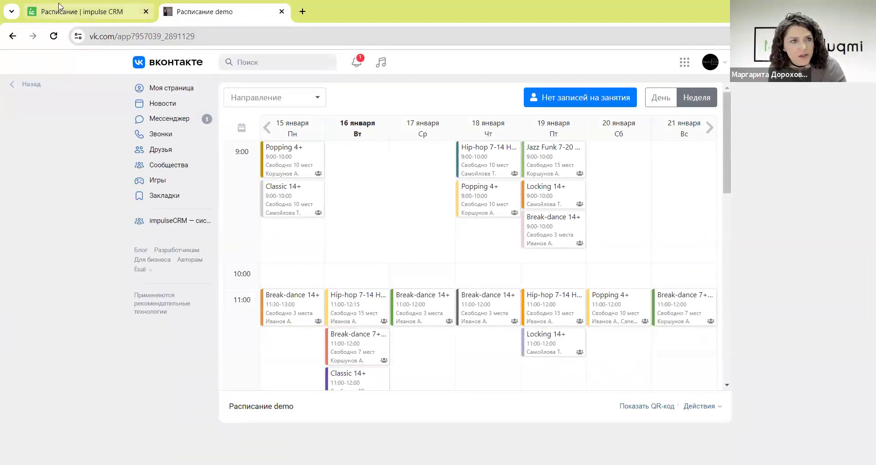
pyautogui.click(64, 12)
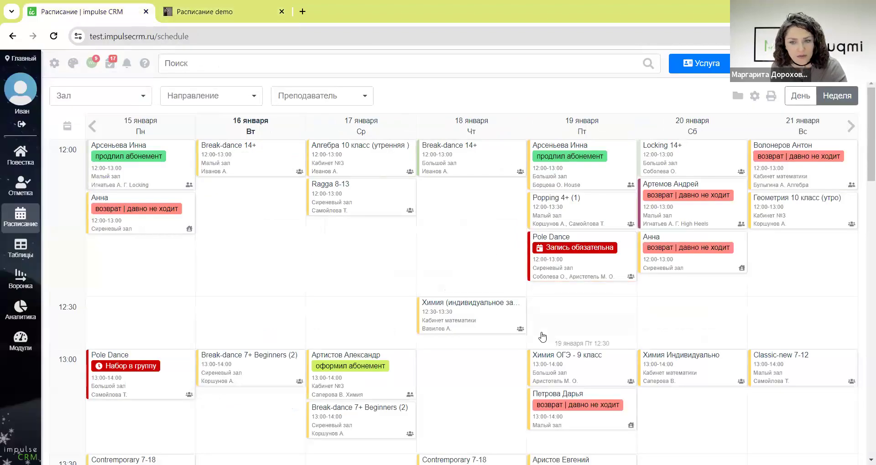
pyautogui.scroll(-3, 541, 332)
pyautogui.scroll(-8, 540, 332)
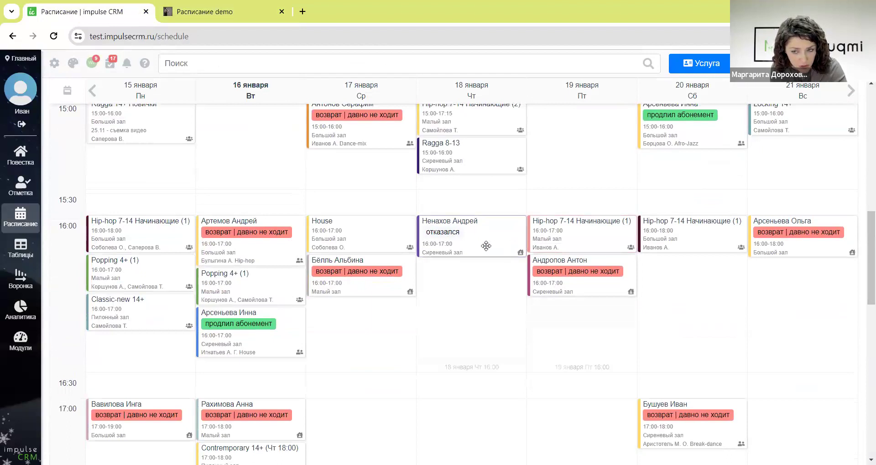
pyautogui.scroll(-8, 242, 319)
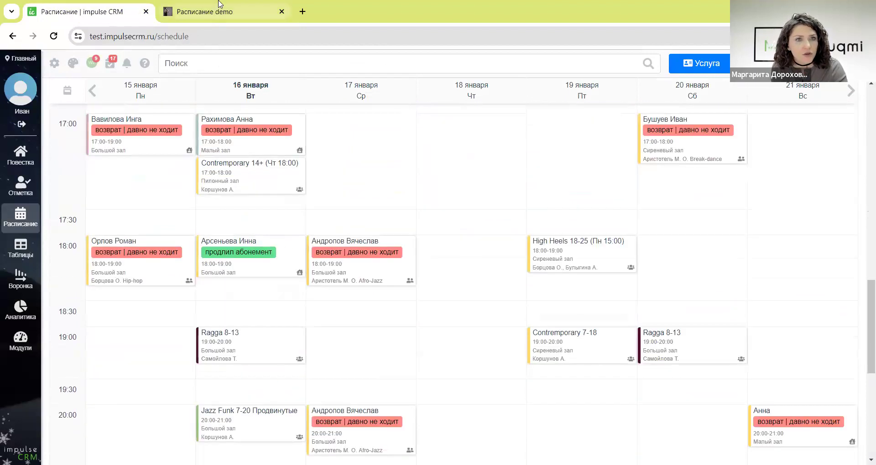
pyautogui.click(222, 13)
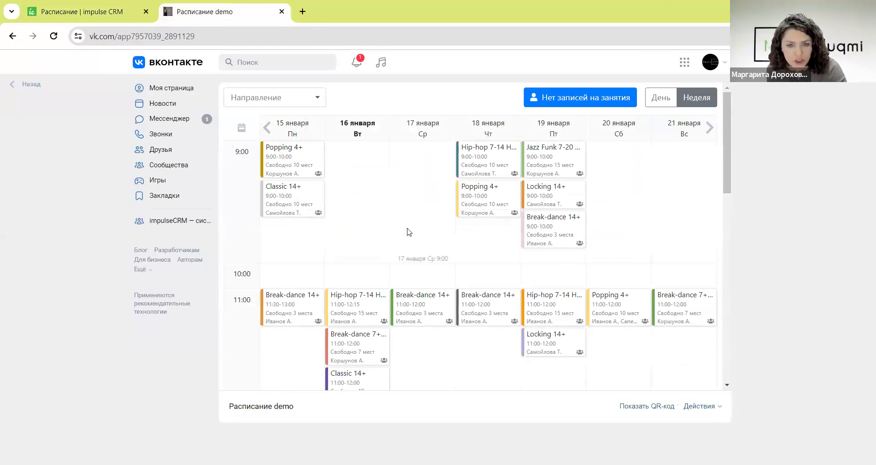
pyautogui.scroll(-5, 497, 310)
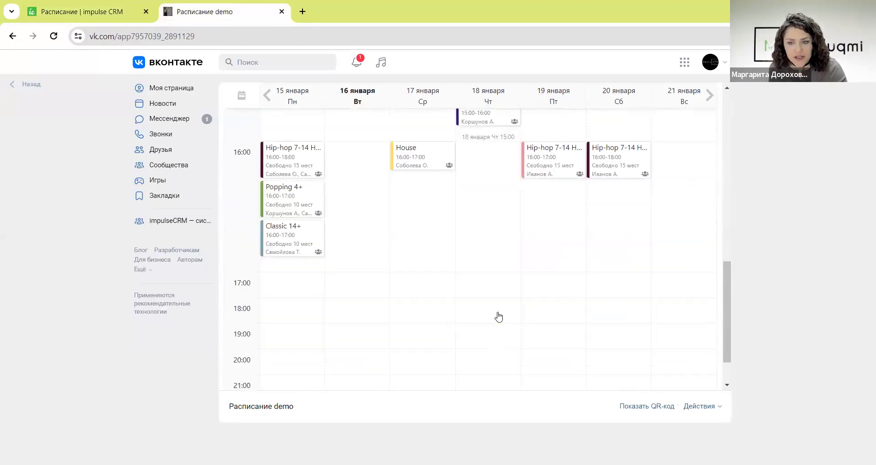
pyautogui.scroll(5, 497, 312)
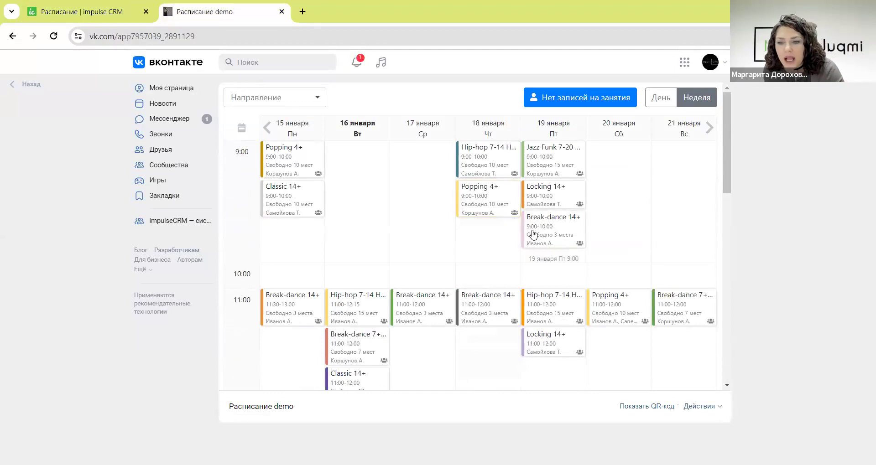
# - Preview Friday's Break-dance 14+ booking and the still-empty list of booked classes
pyautogui.click(535, 235)
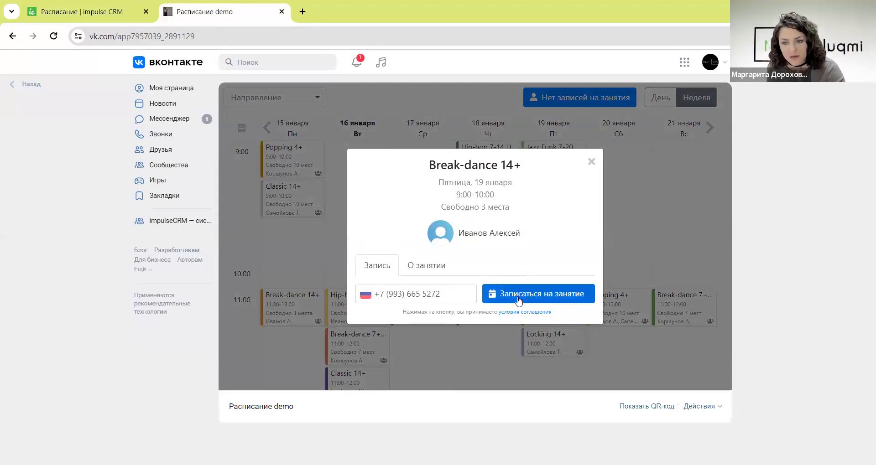
pyautogui.click(591, 162)
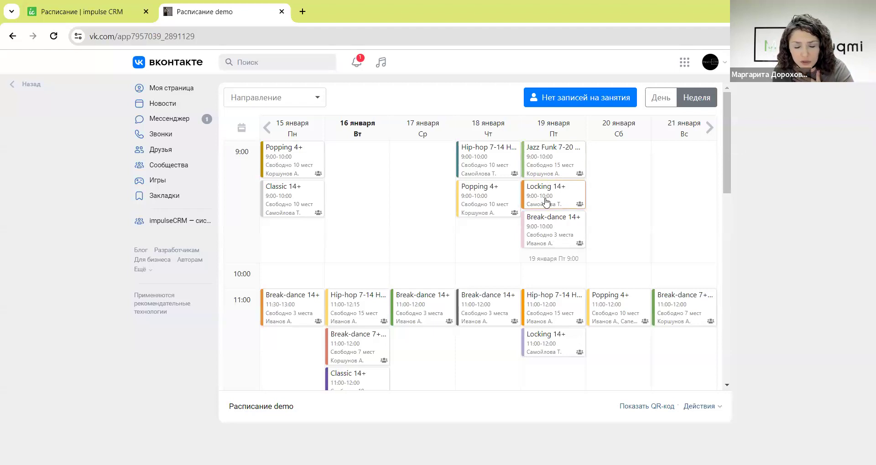
pyautogui.click(557, 99)
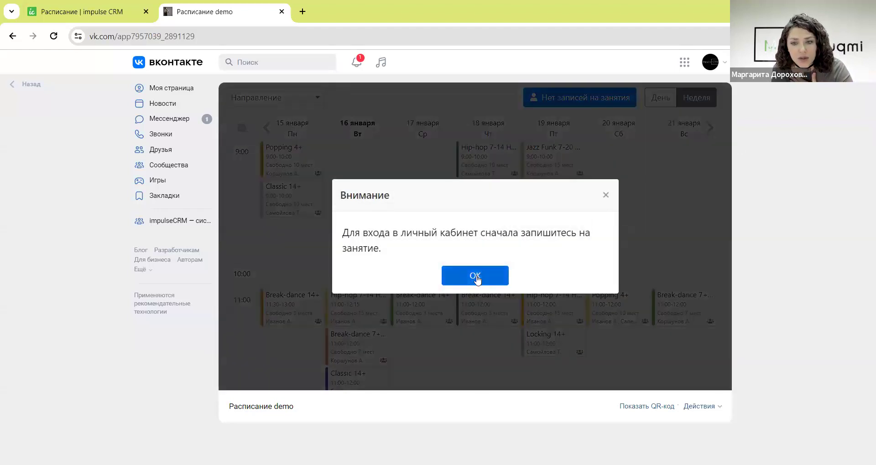
pyautogui.click(474, 277)
pyautogui.click(590, 198)
# - Book Friday 19 January 9:00 Break-dance 14+ under the client's surname and first name
pyautogui.click(564, 232)
pyautogui.click(536, 296)
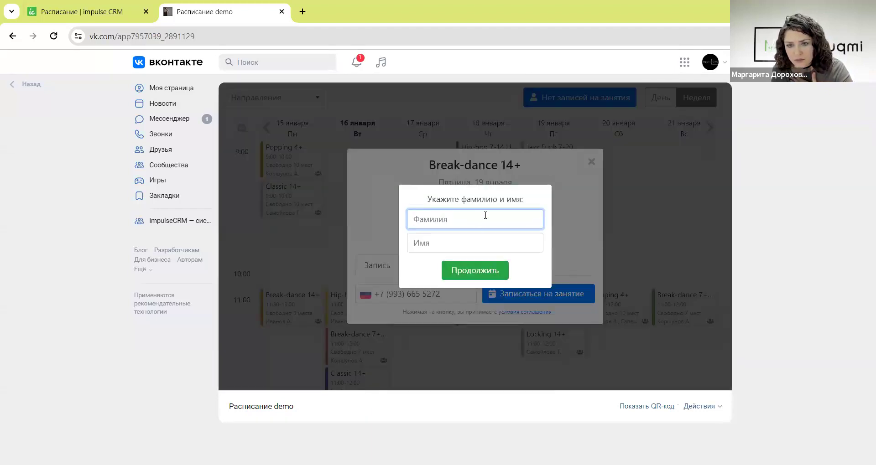
pyautogui.write('Д')
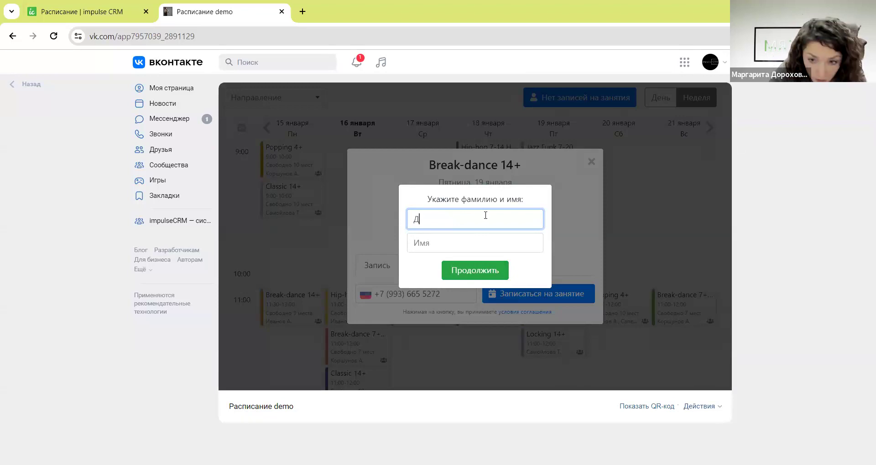
pyautogui.write('орохова М')
pyautogui.click(455, 248)
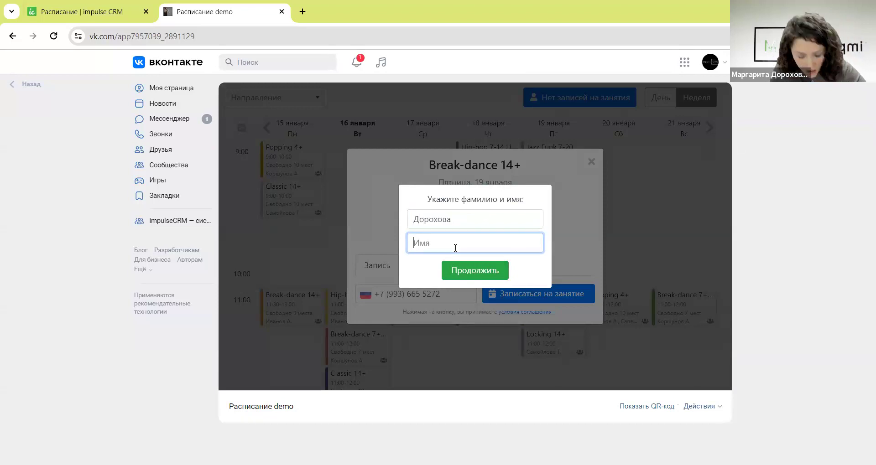
pyautogui.write('Ип')
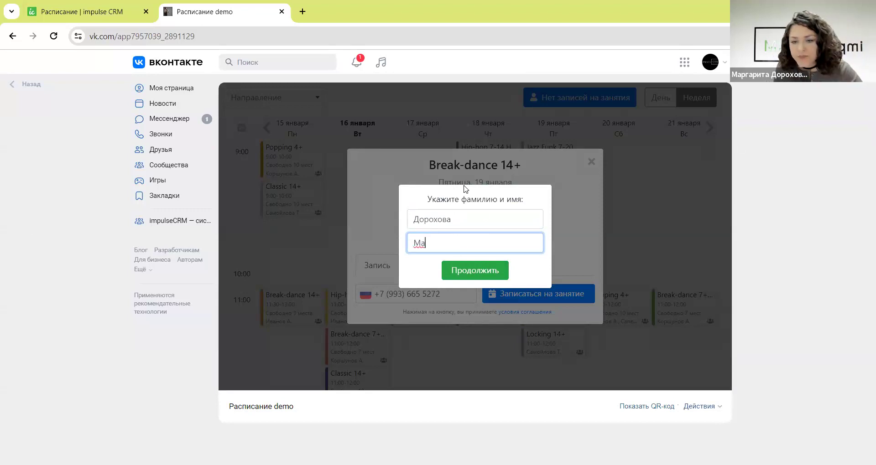
pyautogui.click(500, 270)
pyautogui.click(469, 262)
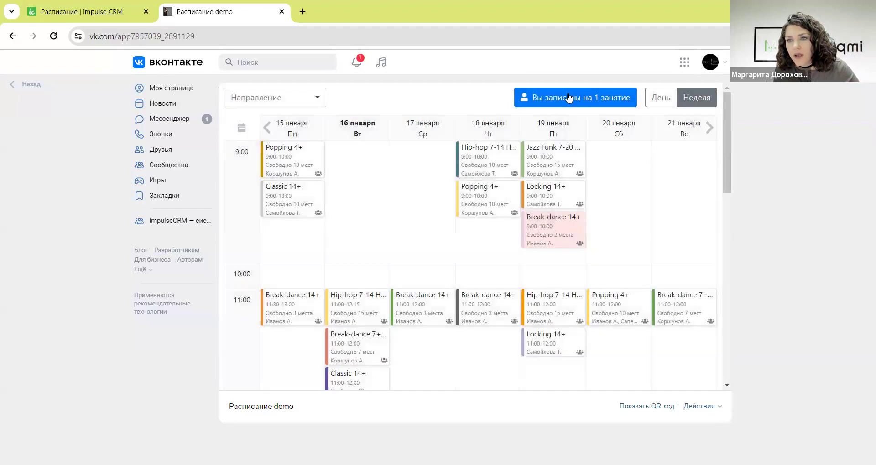
# - Review the client's visits, booked classes and subscriptions in VK, then return to the CRM tab
pyautogui.click(570, 99)
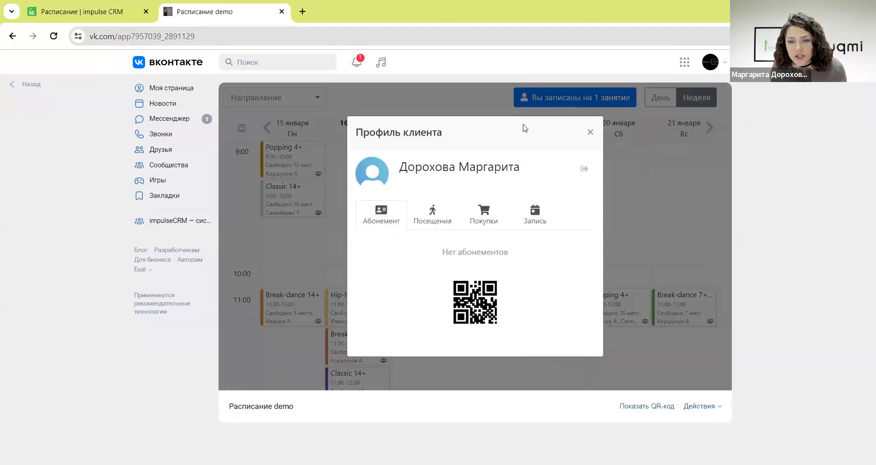
pyautogui.click(428, 223)
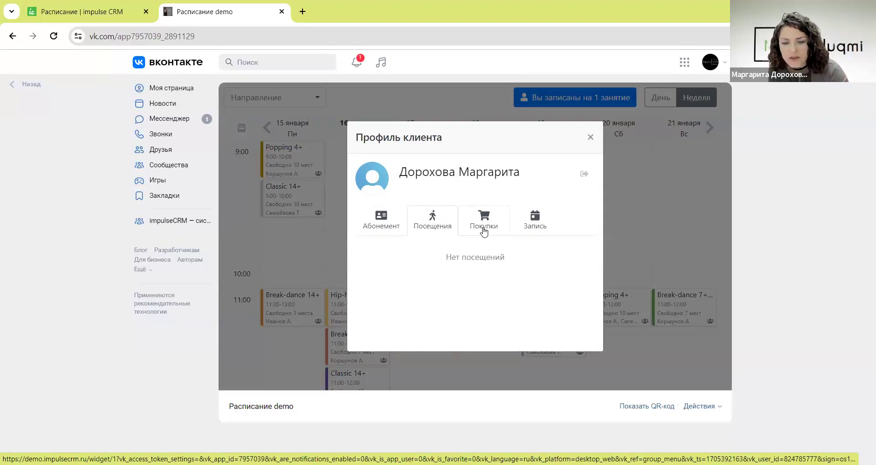
pyautogui.click(530, 225)
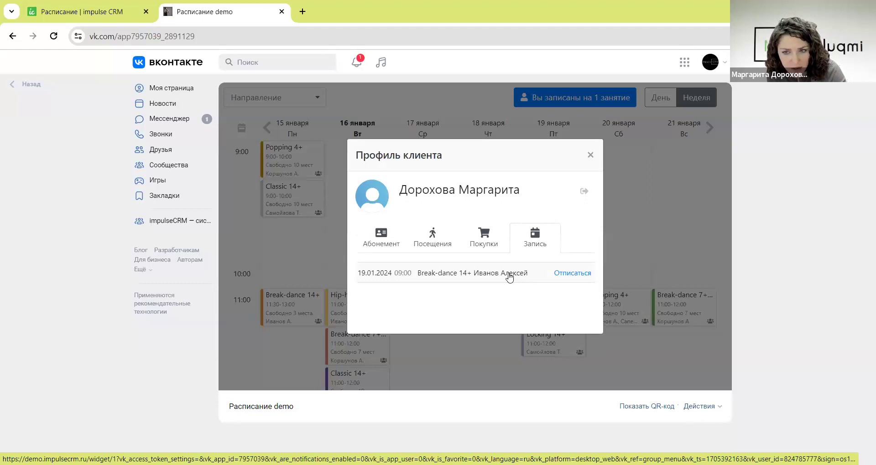
pyautogui.click(431, 242)
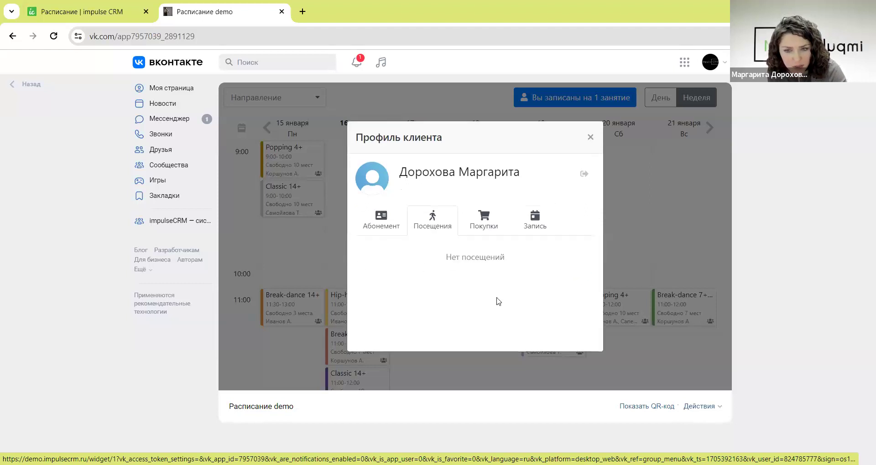
pyautogui.click(381, 221)
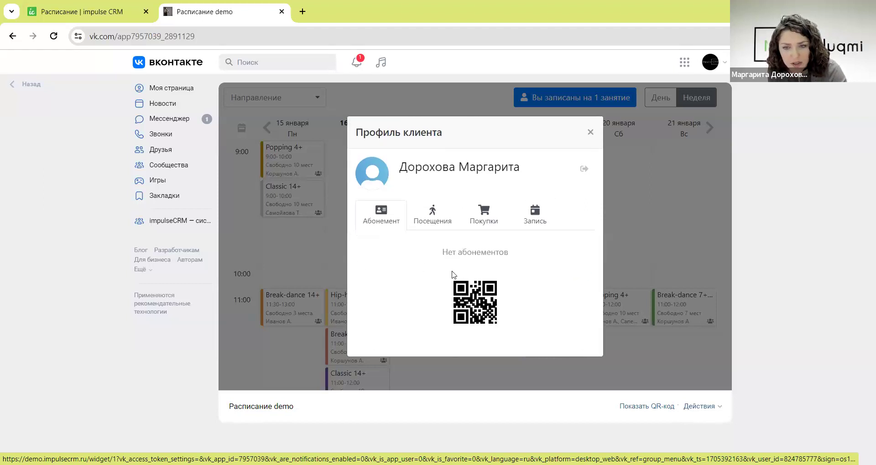
pyautogui.click(539, 224)
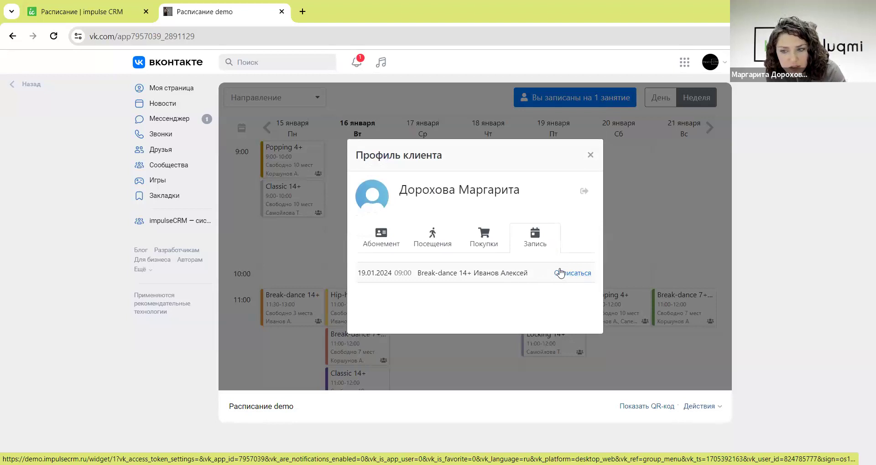
pyautogui.click(589, 156)
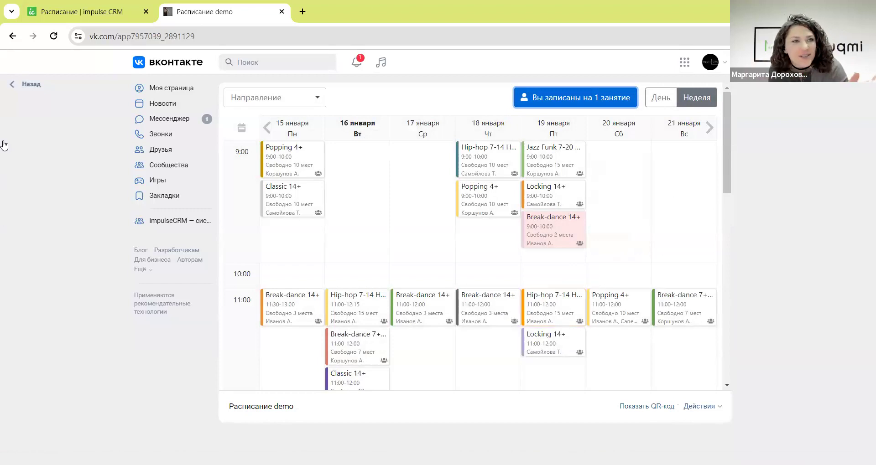
pyautogui.click(63, 12)
# - Return to the weekly schedule via Повестка and look through its printable version
pyautogui.scroll(5, 320, 219)
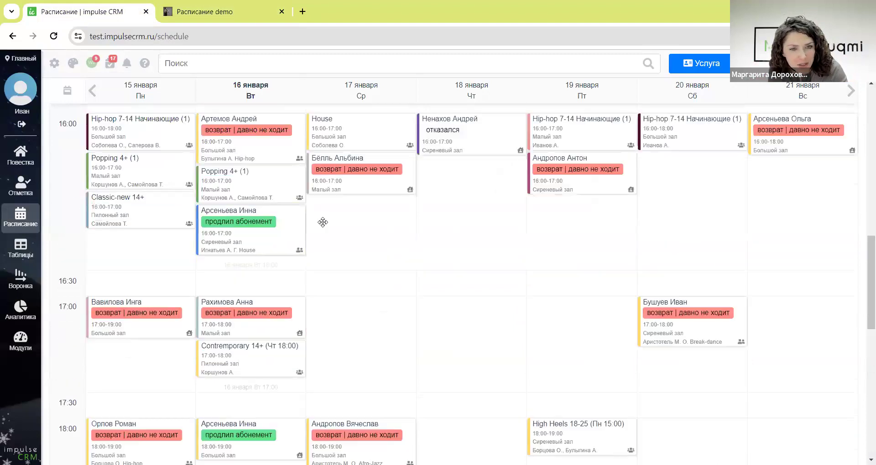
pyautogui.click(23, 145)
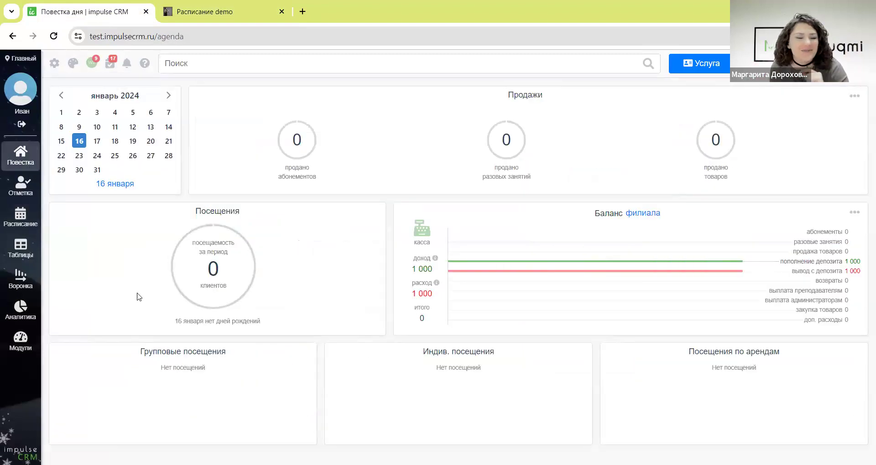
pyautogui.click(24, 224)
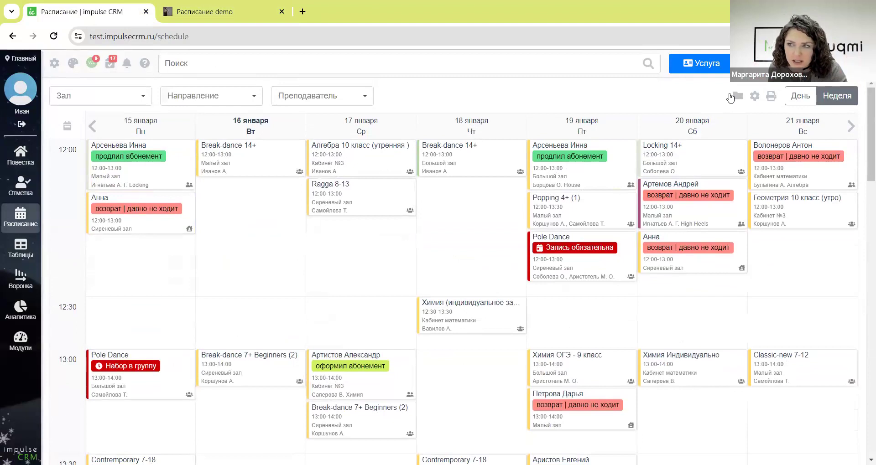
pyautogui.click(769, 96)
pyautogui.scroll(-8, 511, 210)
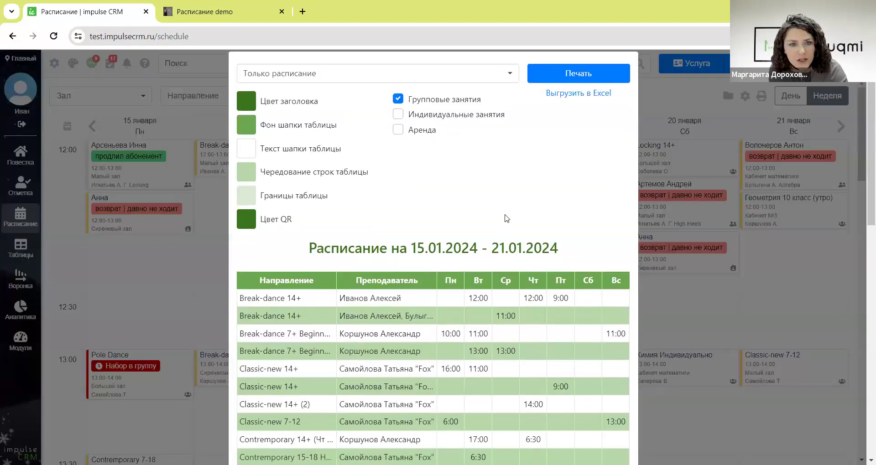
pyautogui.scroll(8, 511, 211)
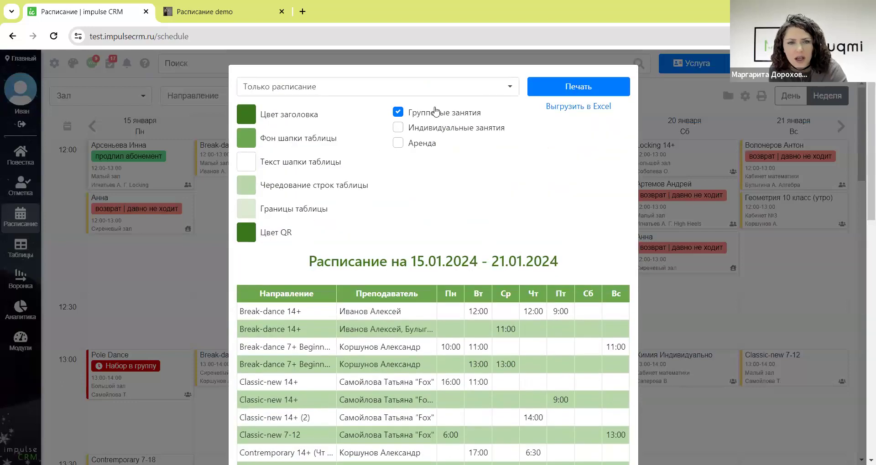
pyautogui.click(665, 94)
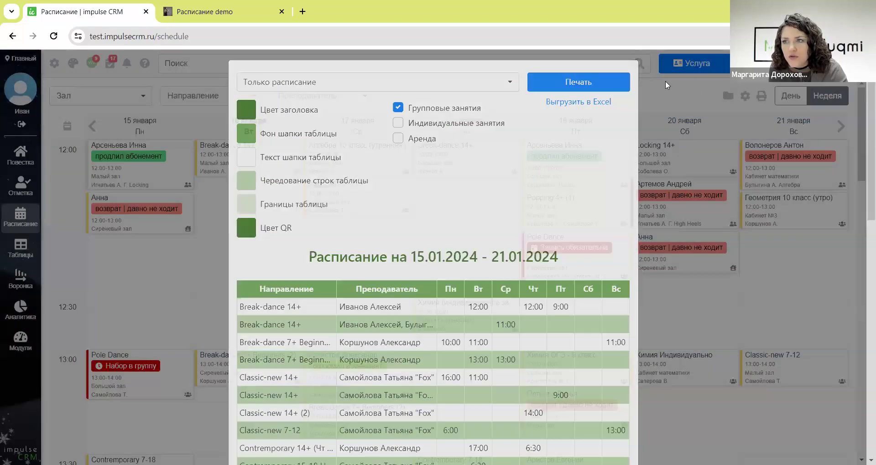
# - Check the schedule grid settings, then bring up the Посмотреть… list of booking and change views
pyautogui.click(754, 96)
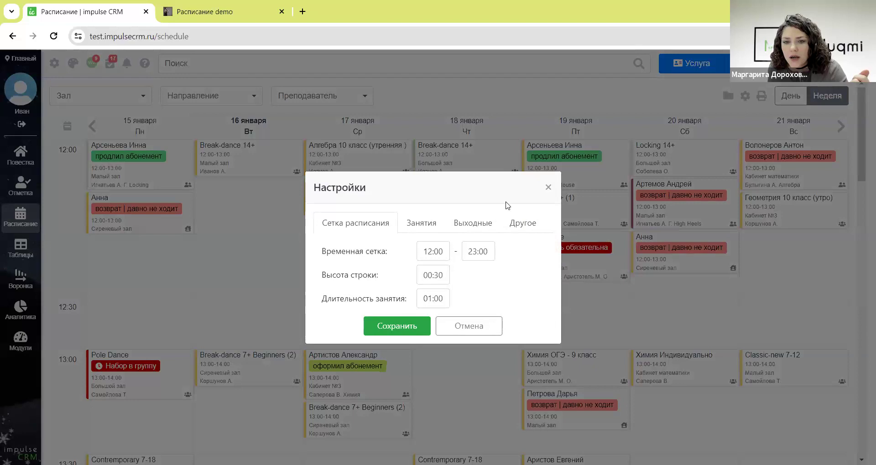
pyautogui.click(548, 188)
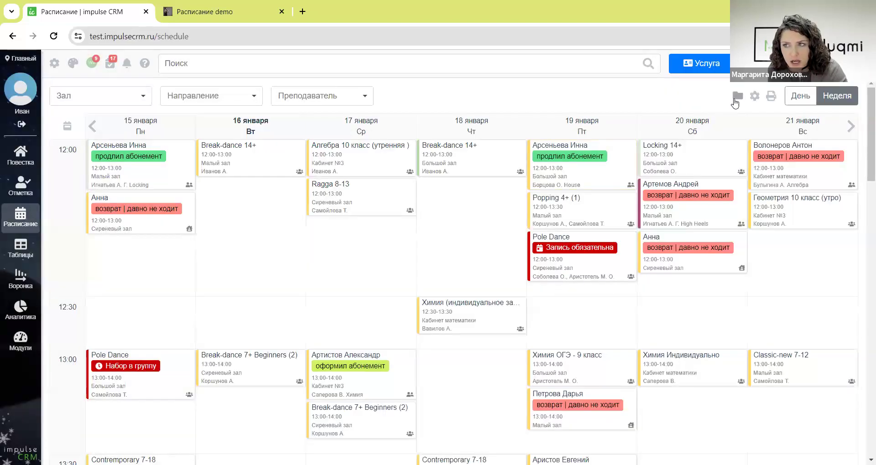
pyautogui.click(735, 99)
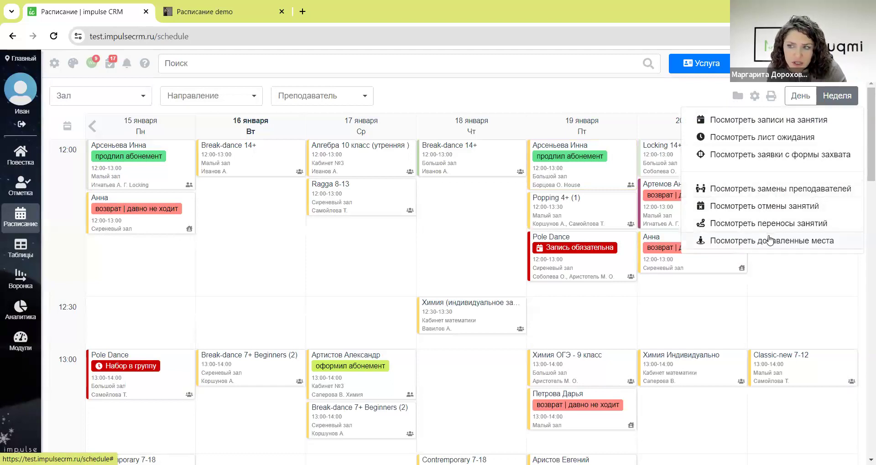
pyautogui.click(316, 287)
pyautogui.press('Escape')
pyautogui.click(219, 11)
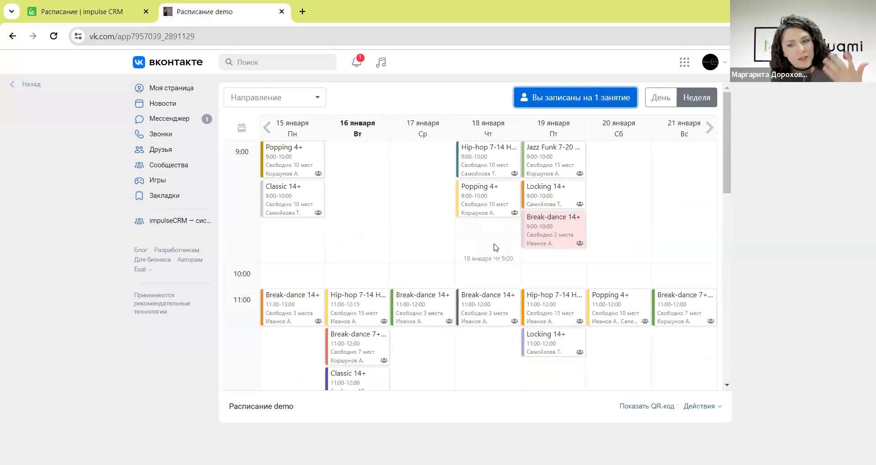
pyautogui.click(68, 17)
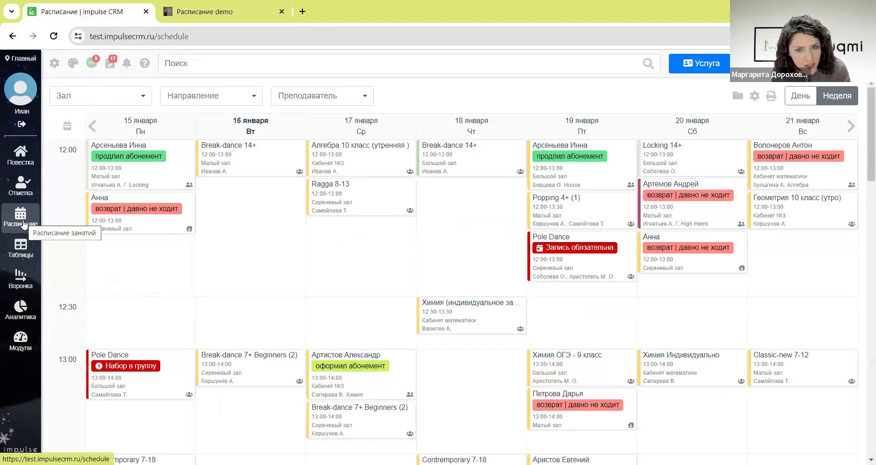
pyautogui.scroll(-3, 45, 218)
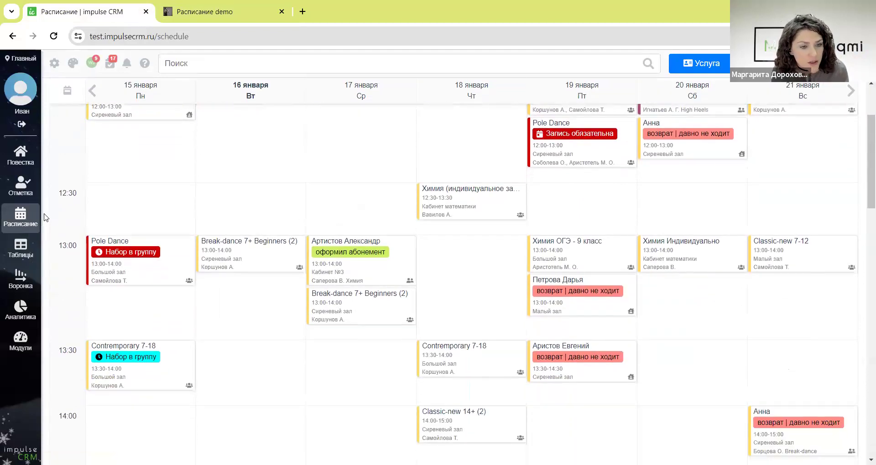
pyautogui.scroll(3, 43, 232)
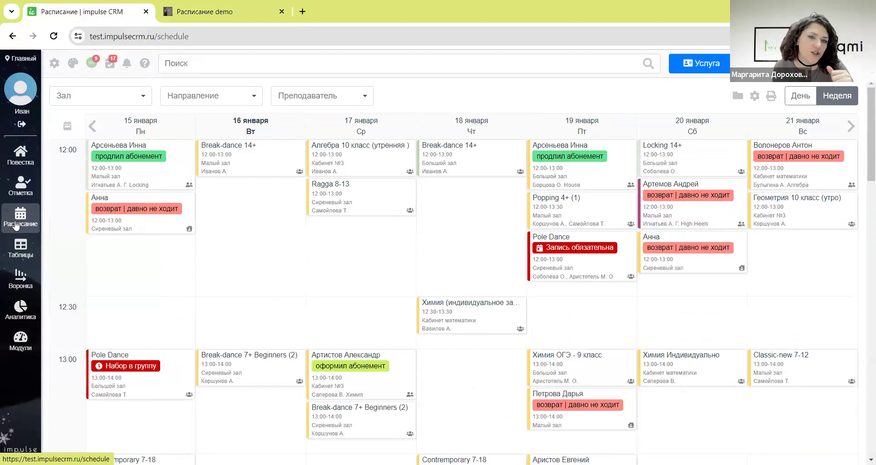
pyautogui.click(89, 95)
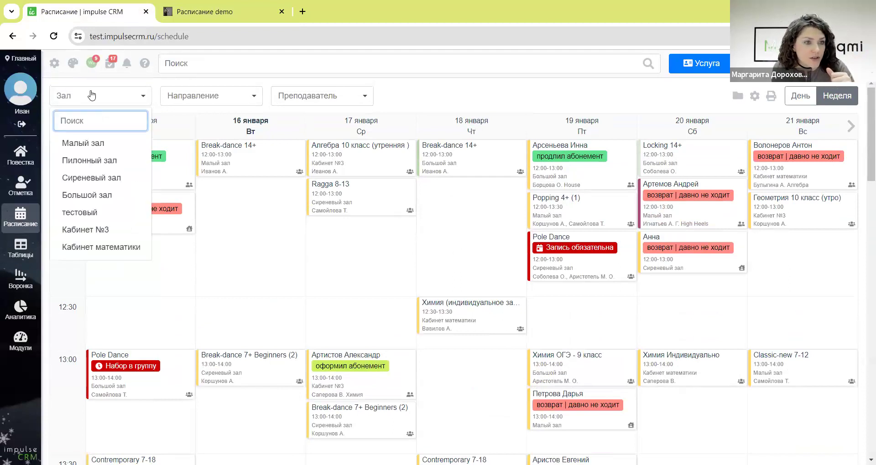
pyautogui.click(205, 95)
pyautogui.click(301, 101)
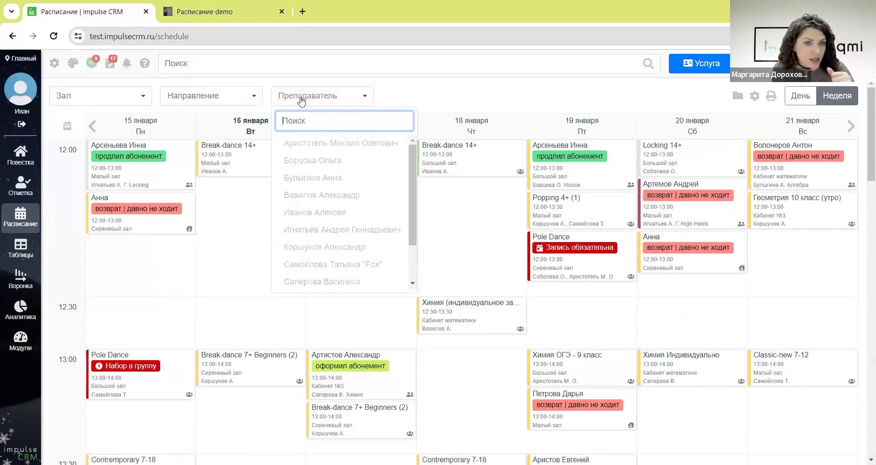
pyautogui.click(93, 100)
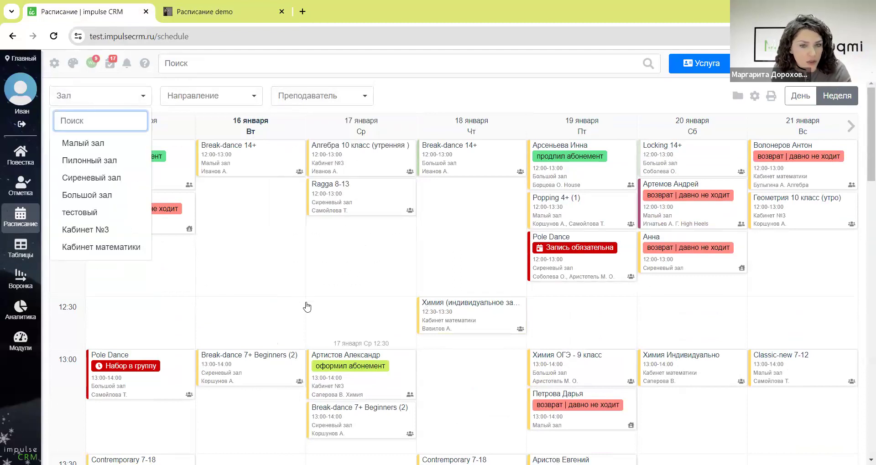
pyautogui.click(197, 15)
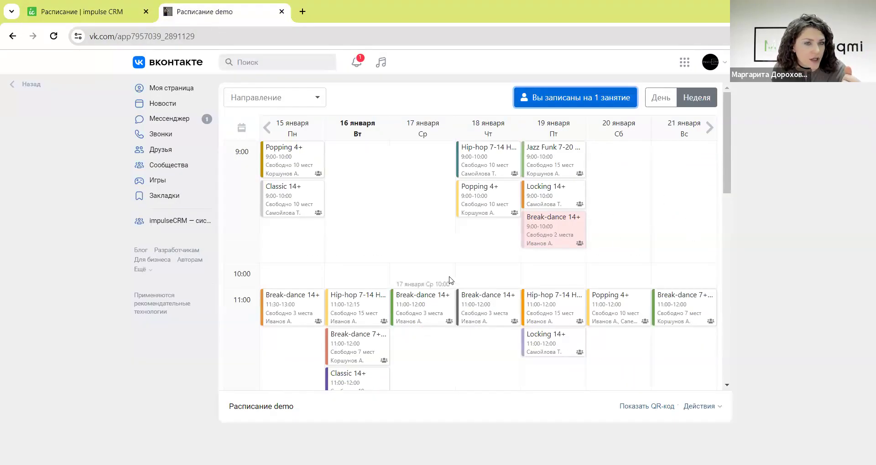
pyautogui.click(87, 14)
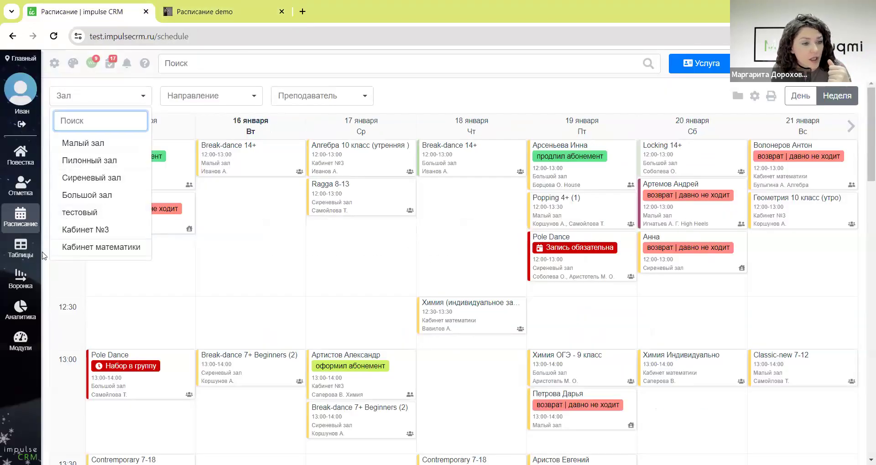
pyautogui.moveTo(30, 251)
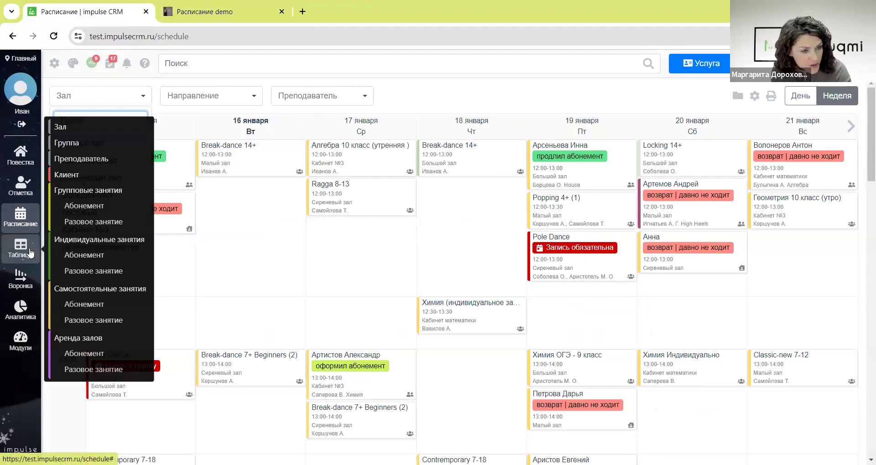
# - Open the Воронка board «привлечение клиента» and browse its stages and pipeline list
pyautogui.click(23, 280)
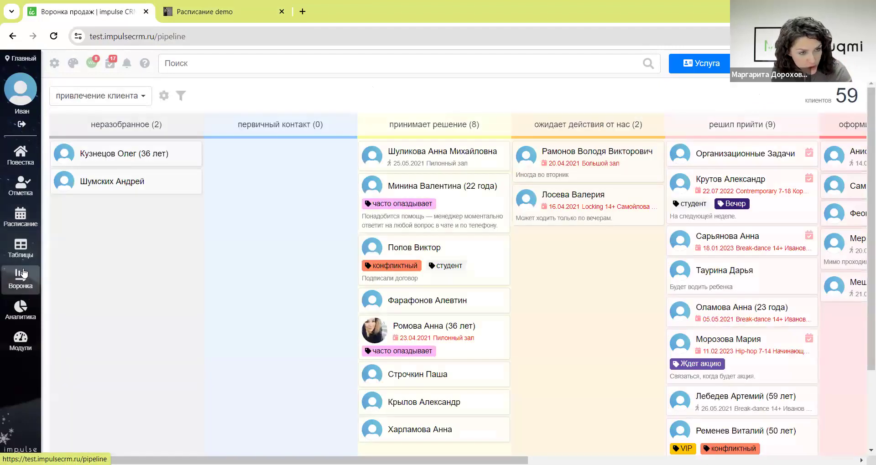
pyautogui.click(201, 12)
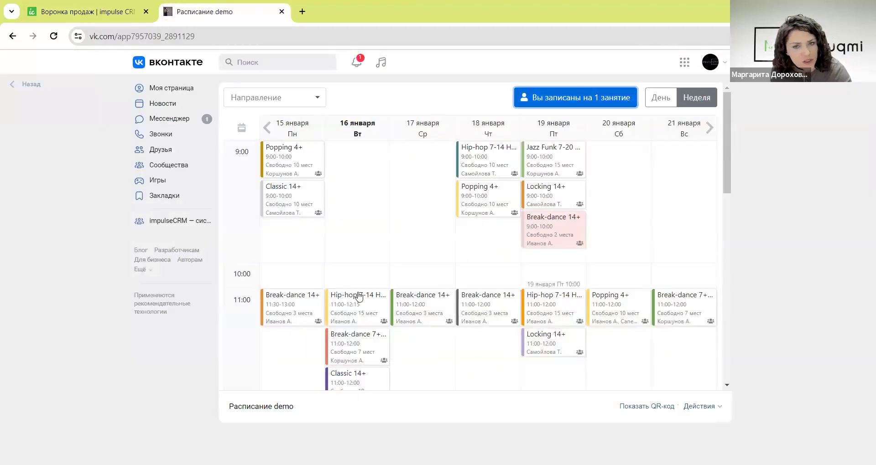
pyautogui.click(73, 13)
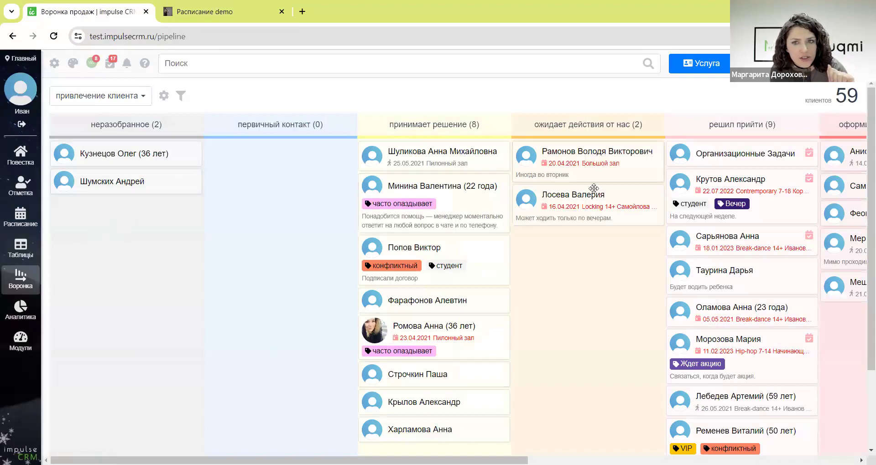
pyautogui.hscroll(10, 424, 402)
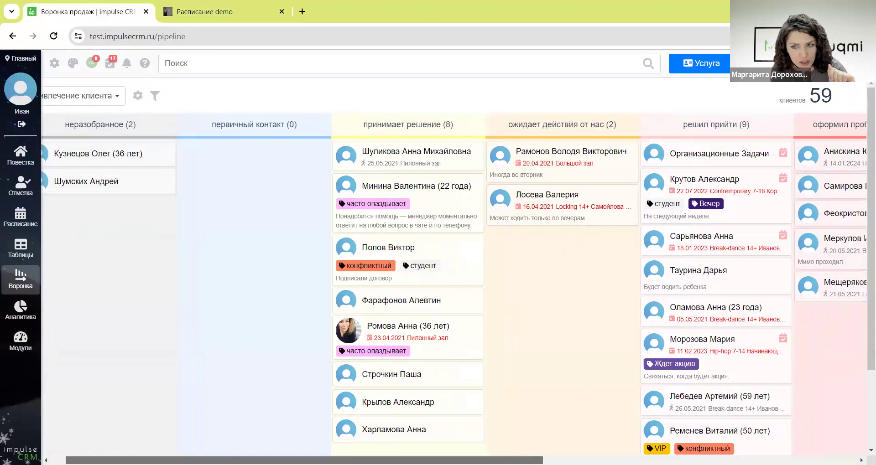
pyautogui.hscroll(-10, 608, 420)
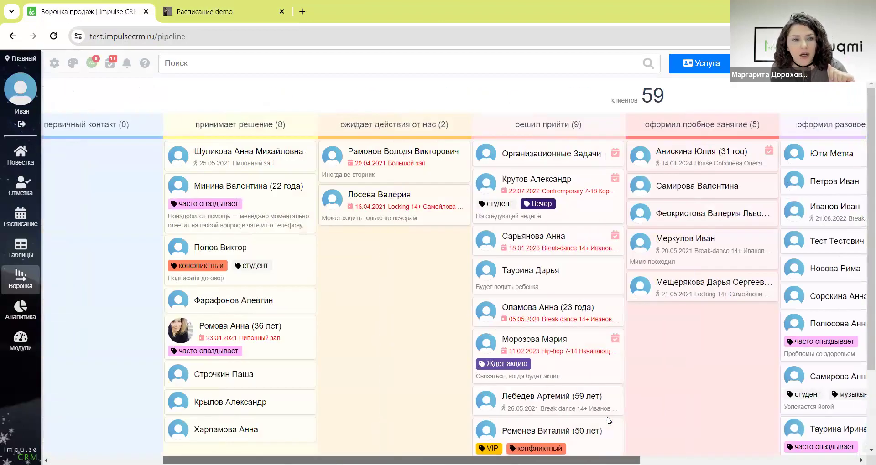
pyautogui.click(135, 94)
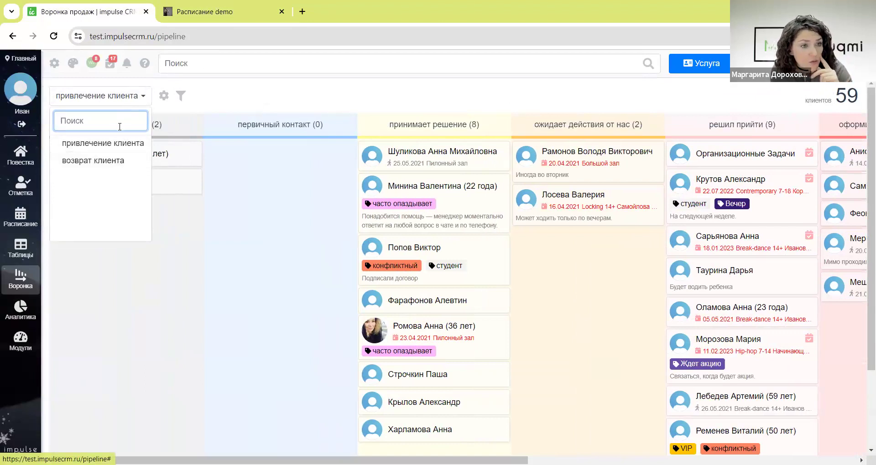
pyautogui.click(220, 238)
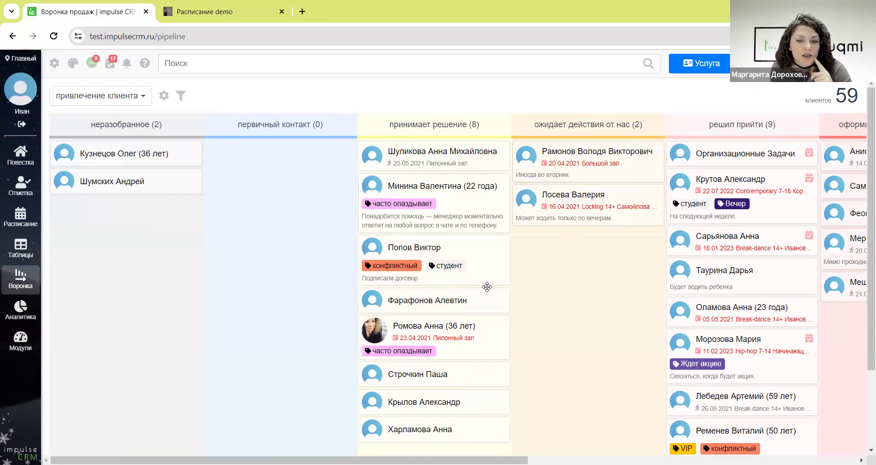
pyautogui.scroll(-2, 620, 322)
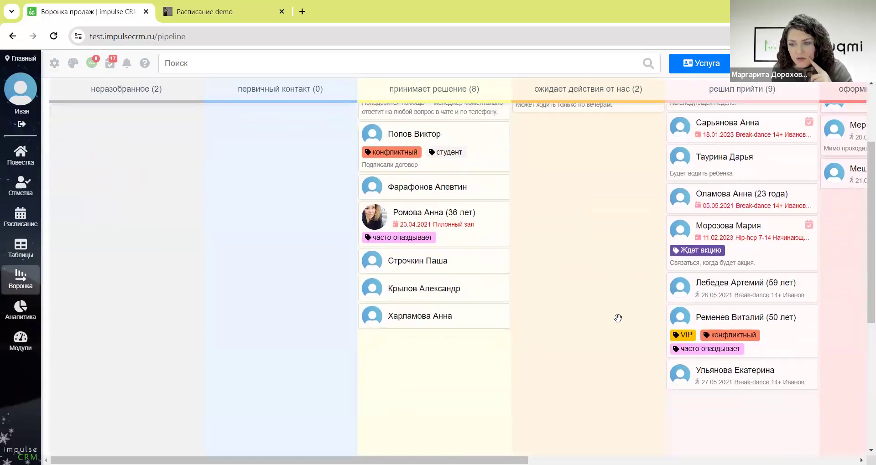
pyautogui.scroll(4, 619, 323)
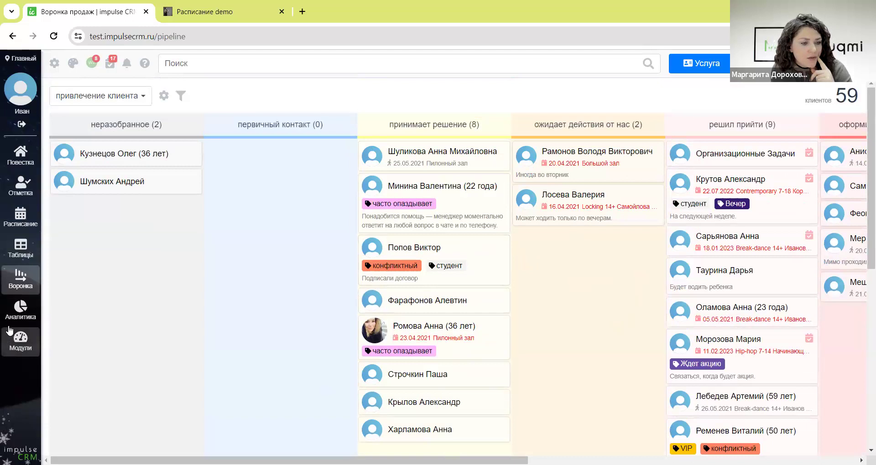
pyautogui.moveTo(15, 322)
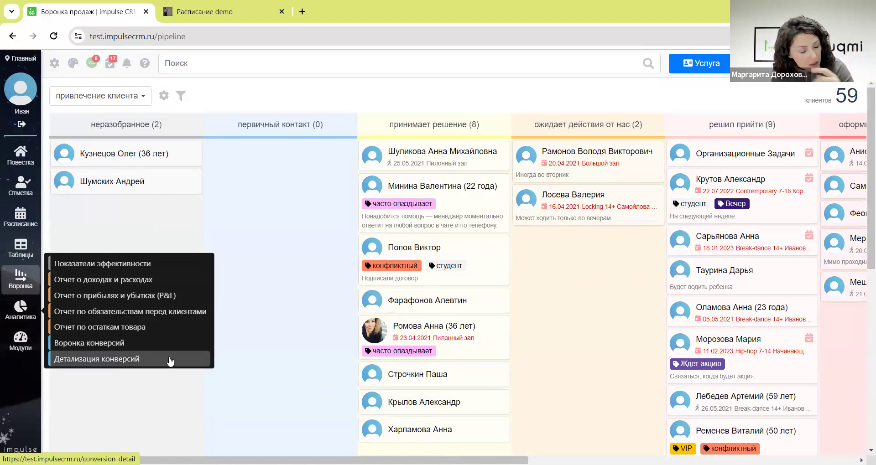
# - Show last year's performance indicators for expenses (Расход)
pyautogui.click(98, 266)
pyautogui.click(101, 109)
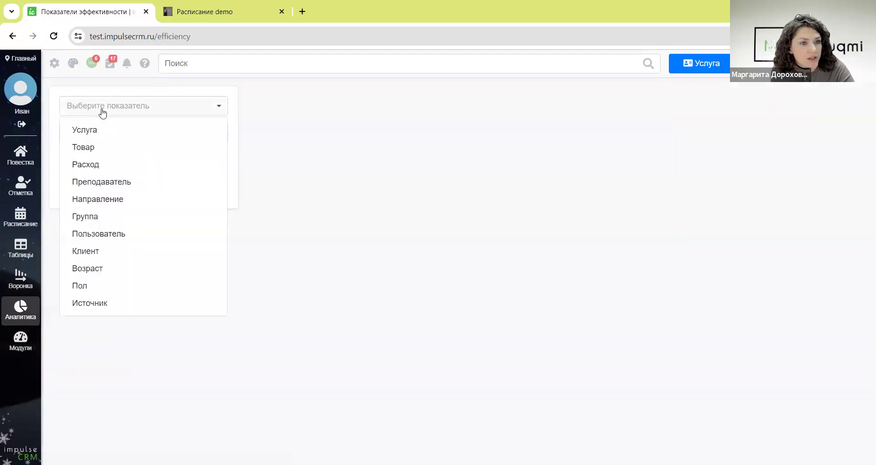
pyautogui.click(106, 164)
pyautogui.click(110, 191)
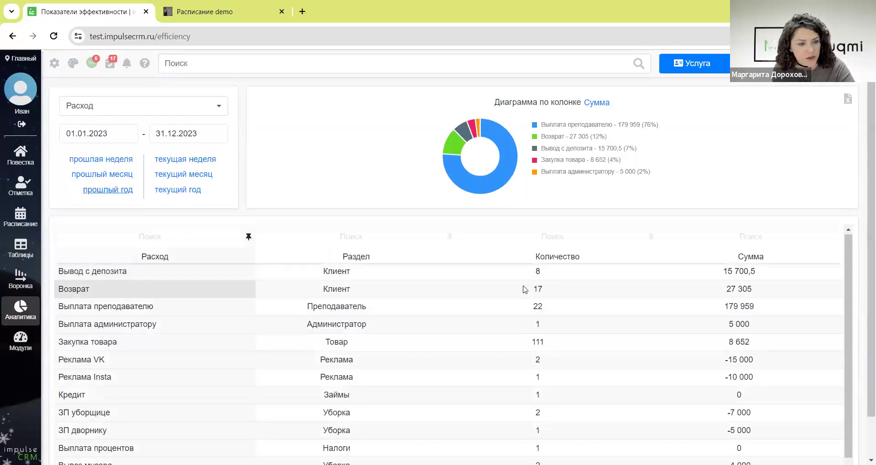
pyautogui.scroll(-2, 241, 356)
pyautogui.scroll(-1, 240, 328)
pyautogui.scroll(2, 472, 346)
pyautogui.scroll(1, 472, 346)
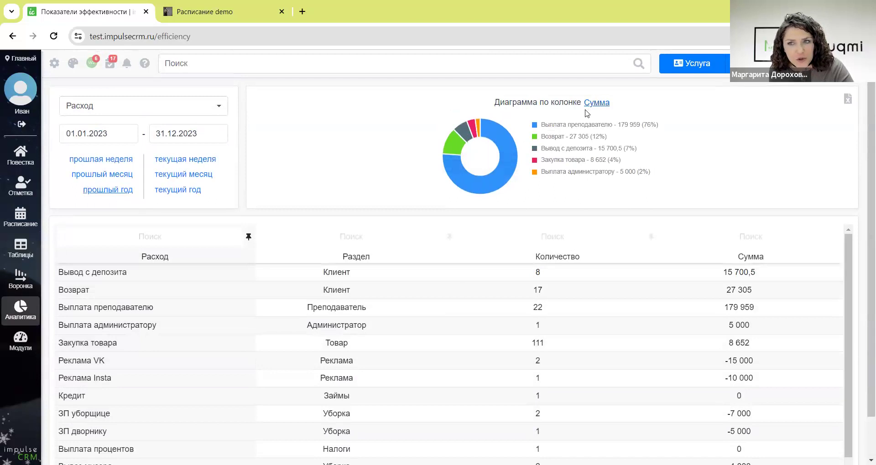
# - Switch the performance report to products (Товар), then go to the Модули page
pyautogui.click(86, 106)
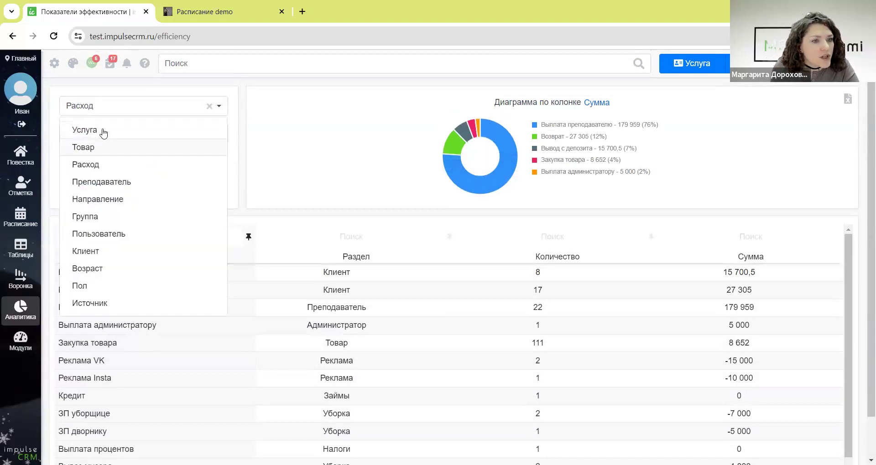
pyautogui.click(108, 147)
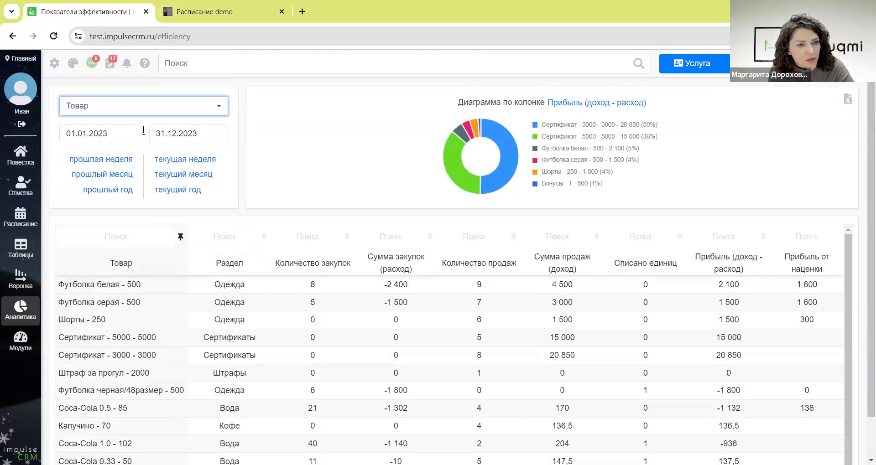
pyautogui.click(148, 111)
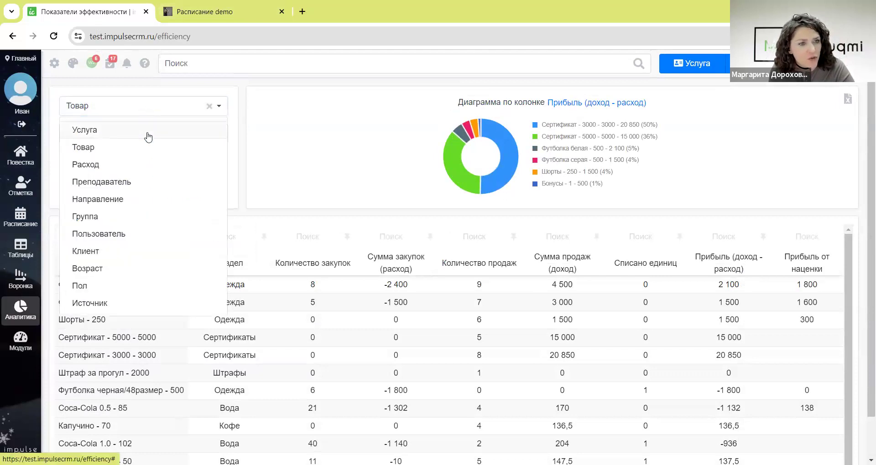
pyautogui.click(380, 171)
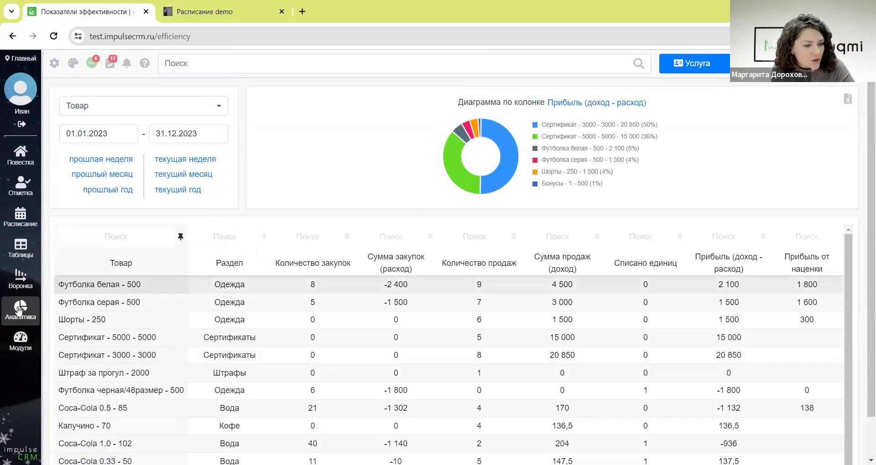
pyautogui.click(22, 349)
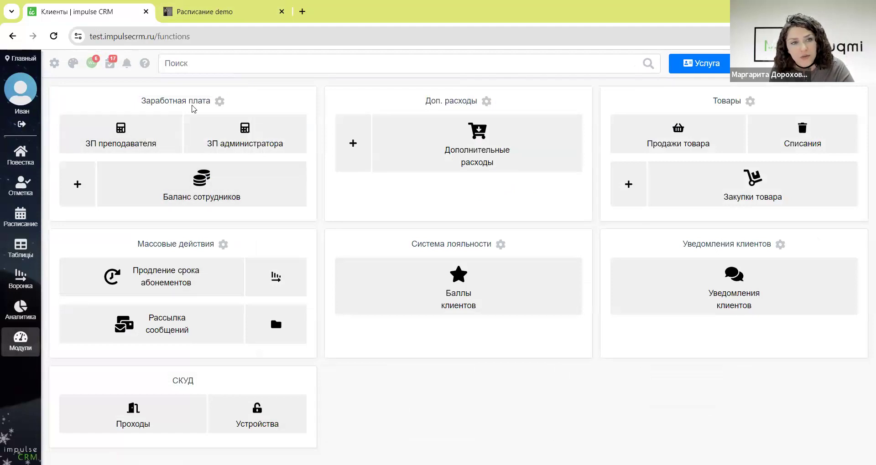
# - Set group-class teacher pay to depend on number of attendees and start a new pay interval
pyautogui.click(167, 118)
pyautogui.click(548, 212)
pyautogui.click(219, 101)
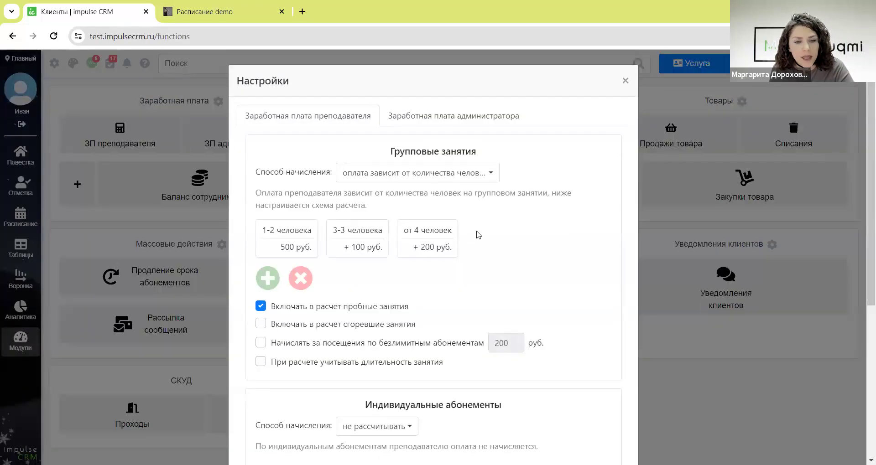
pyautogui.click(390, 177)
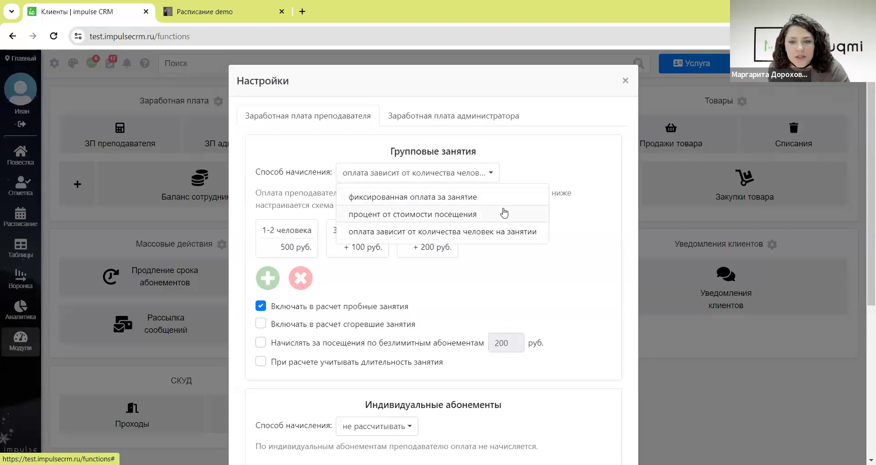
pyautogui.click(503, 214)
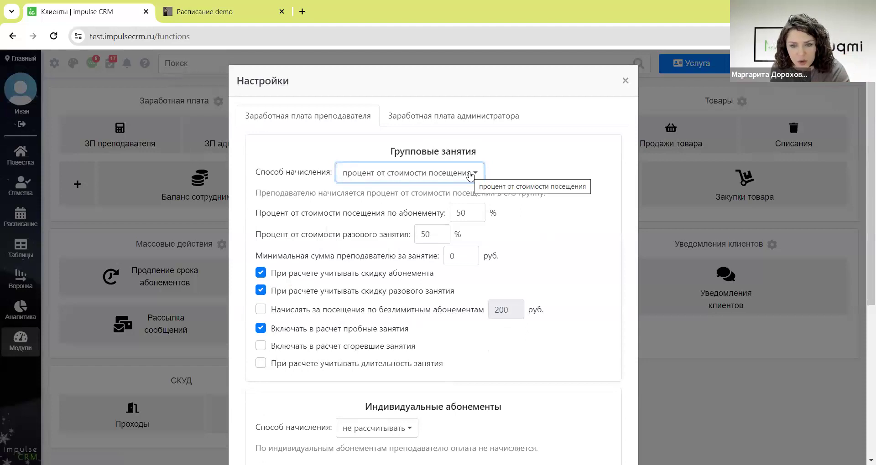
pyautogui.click(470, 175)
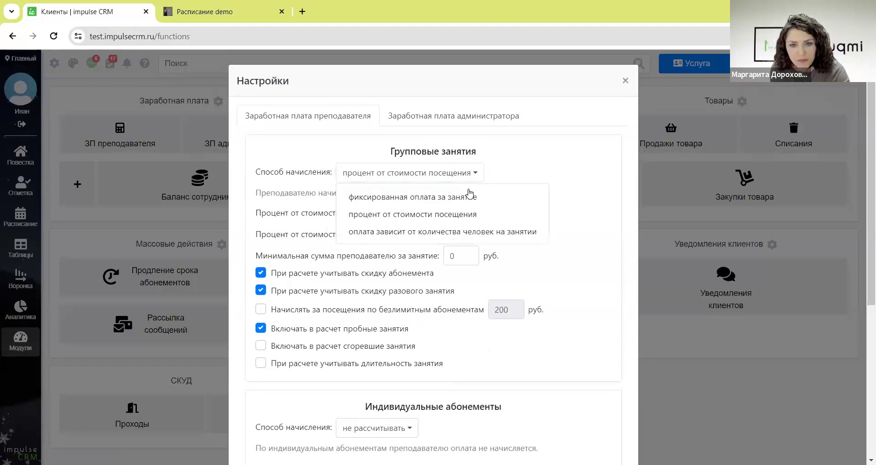
pyautogui.click(486, 234)
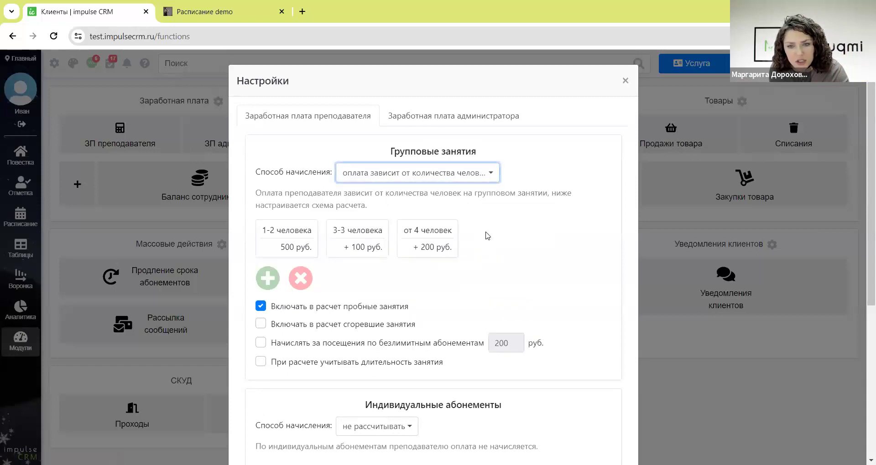
pyautogui.click(274, 277)
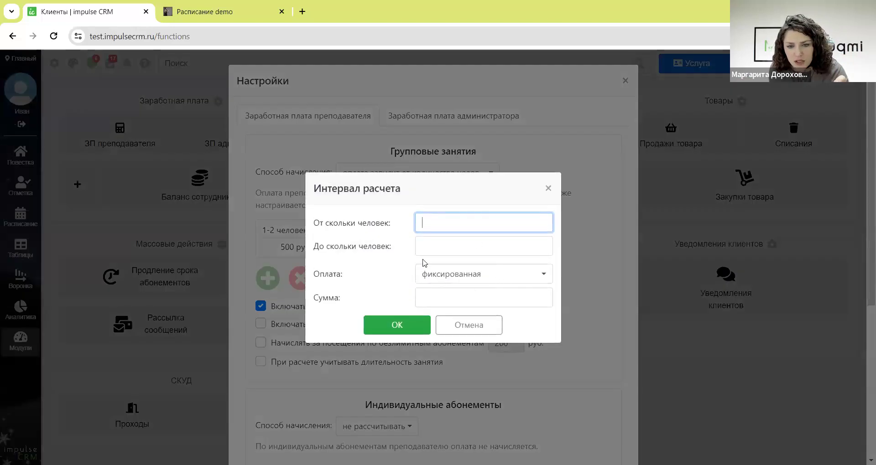
# - Drop the new interval and pay a percentage of lesson cost for individual subscriptions and one-off lessons
pyautogui.click(480, 328)
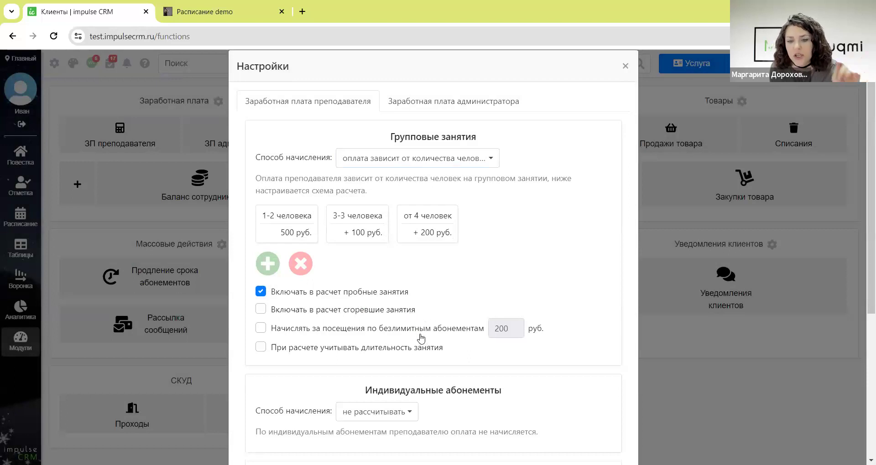
pyautogui.scroll(-5, 420, 352)
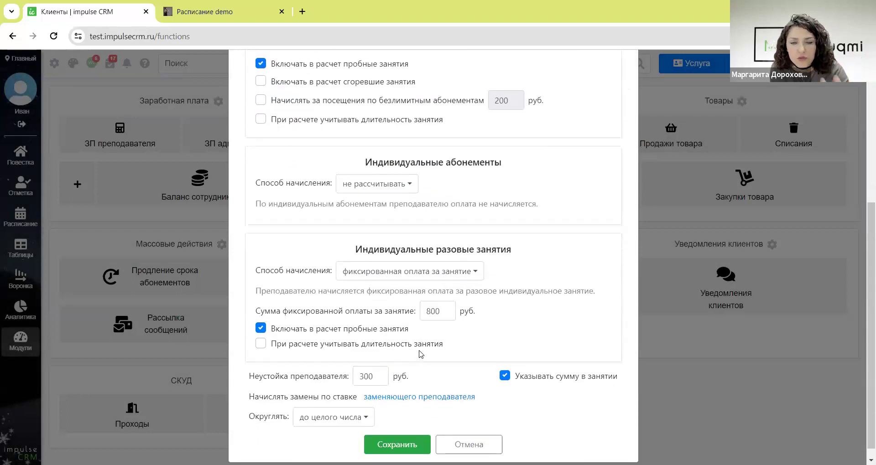
pyautogui.click(393, 191)
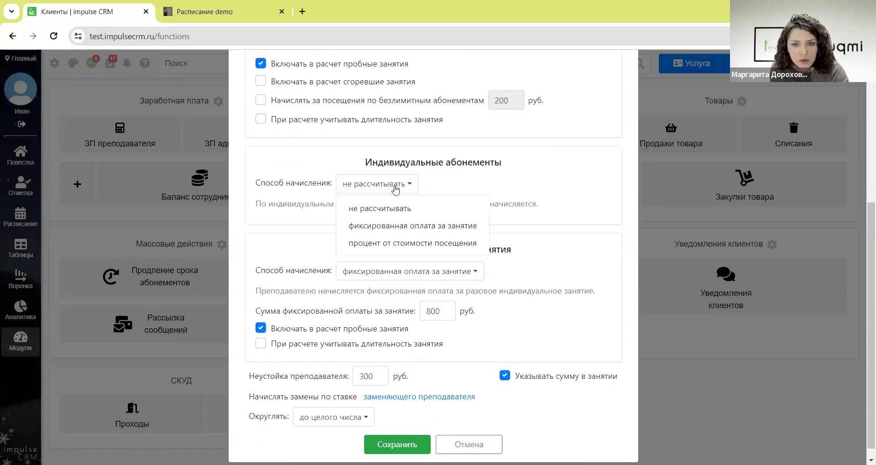
pyautogui.click(429, 243)
pyautogui.scroll(-1, 431, 290)
pyautogui.click(429, 286)
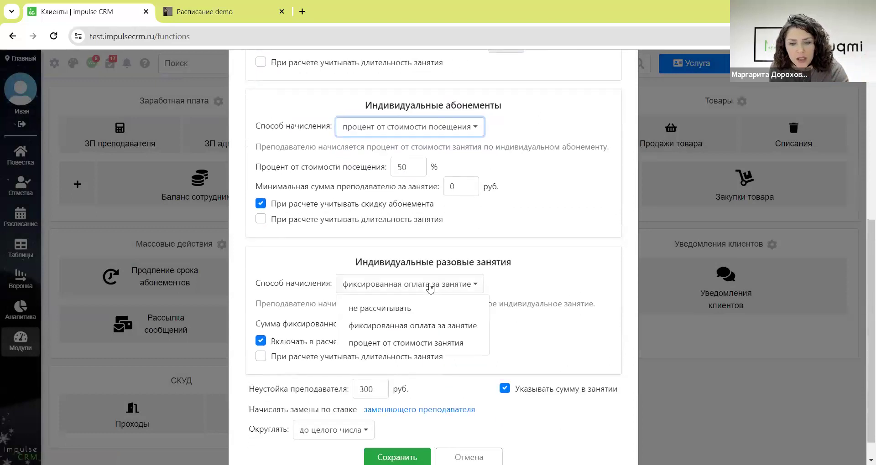
pyautogui.click(433, 342)
# - Toggle the substitution pay rate back to the substitute's rate and view administrator salary settings
pyautogui.scroll(-1, 520, 321)
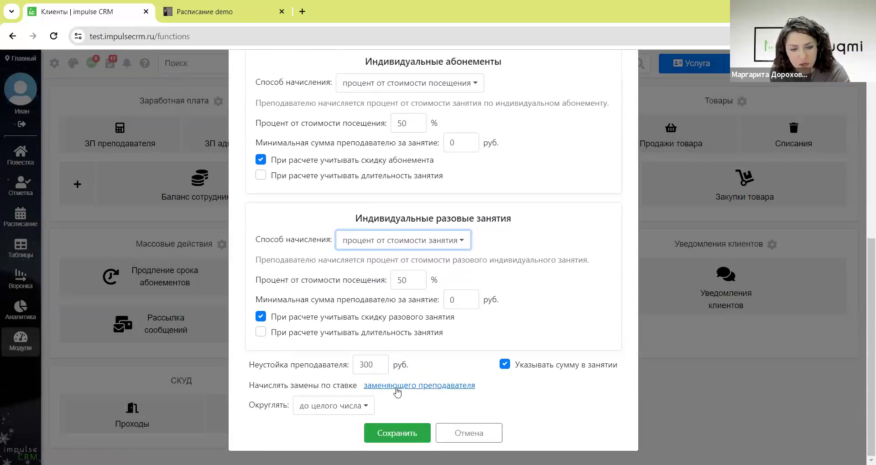
pyautogui.click(397, 387)
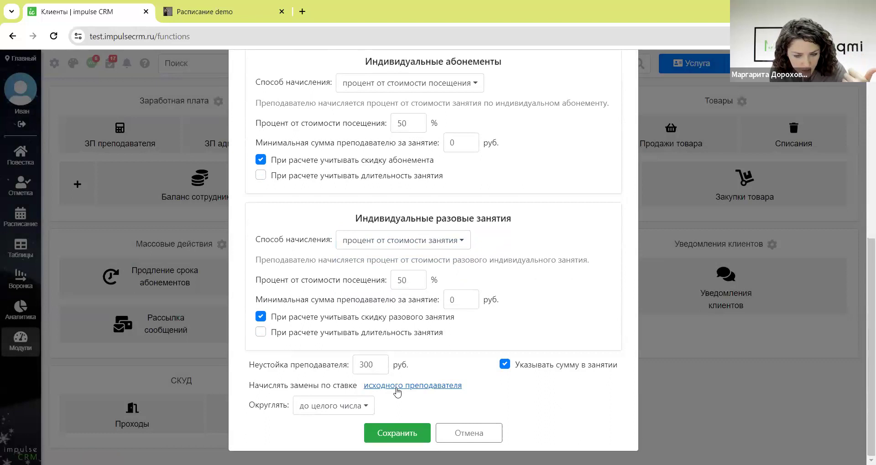
pyautogui.click(397, 388)
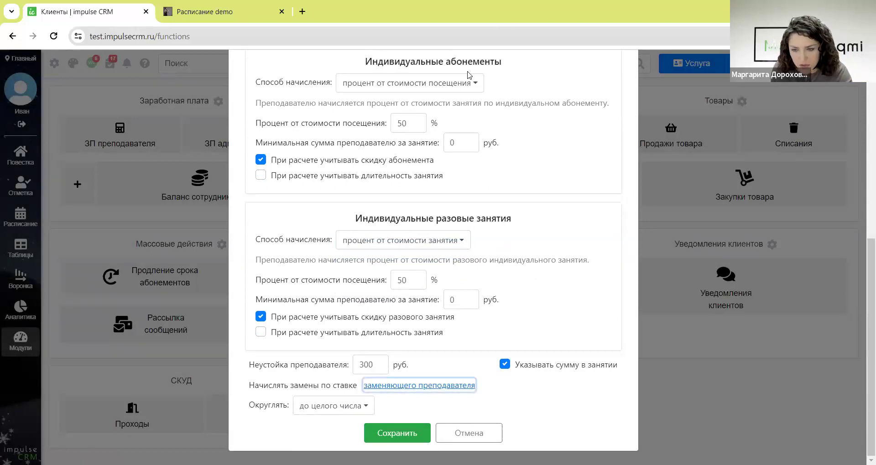
pyautogui.scroll(5, 462, 234)
pyautogui.scroll(2, 462, 234)
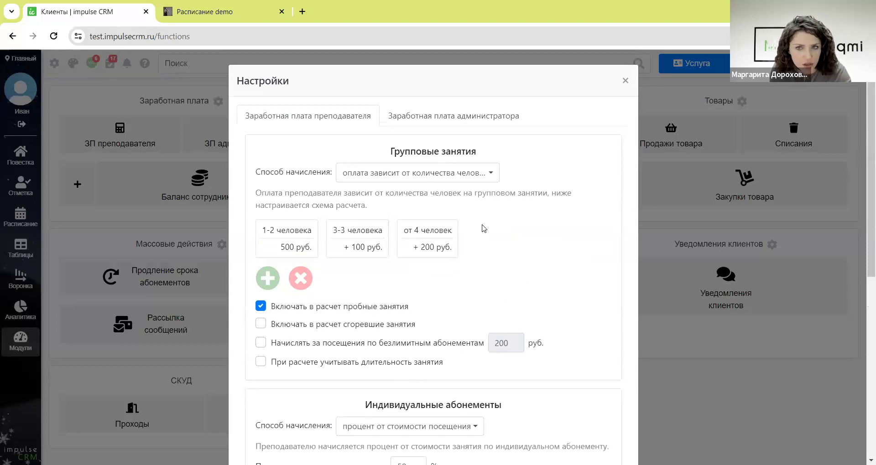
pyautogui.click(471, 122)
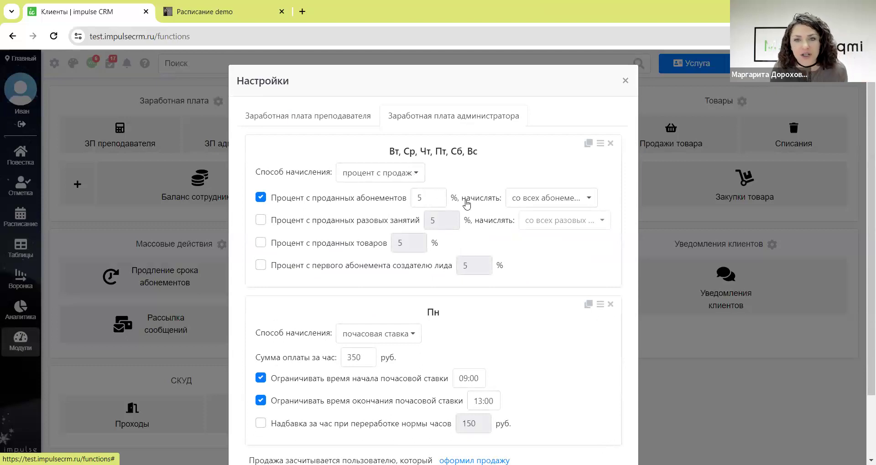
pyautogui.scroll(-2, 536, 289)
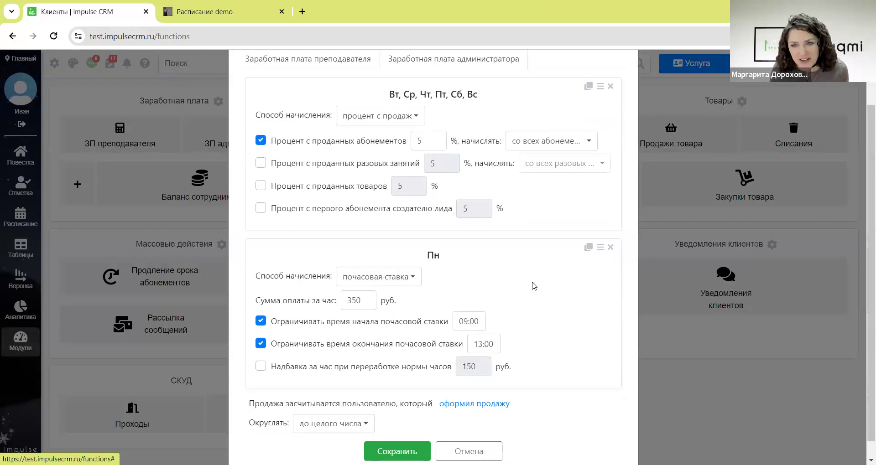
pyautogui.scroll(2, 498, 249)
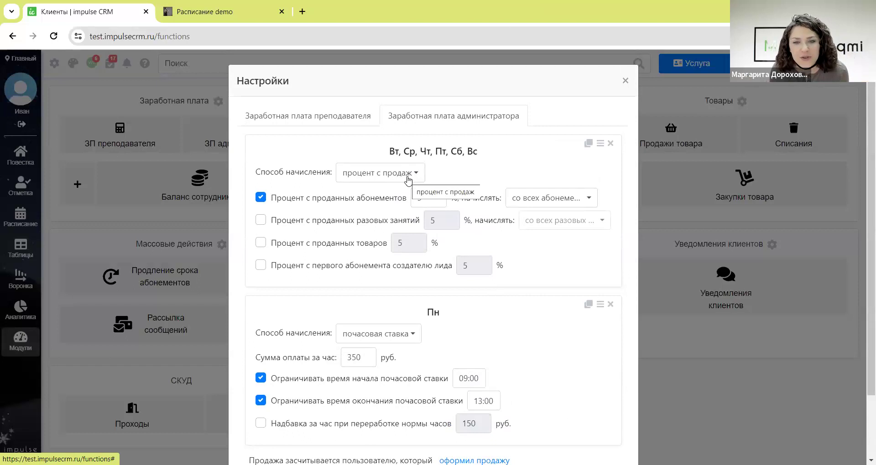
pyautogui.click(408, 180)
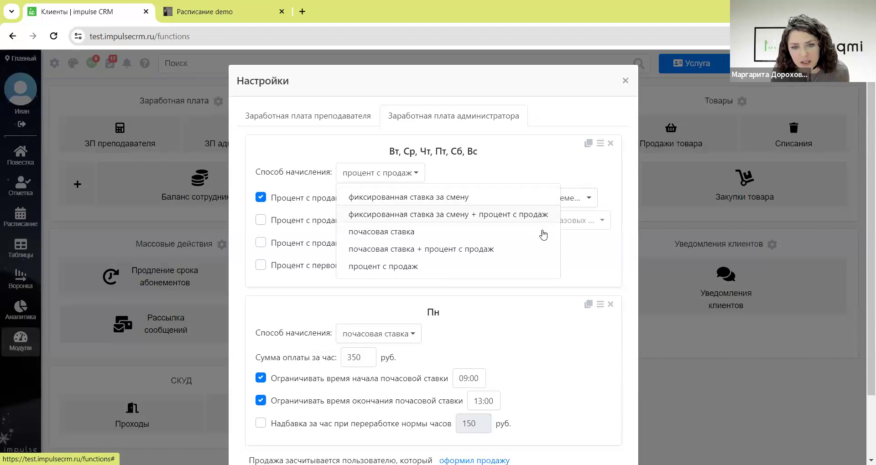
pyautogui.click(587, 256)
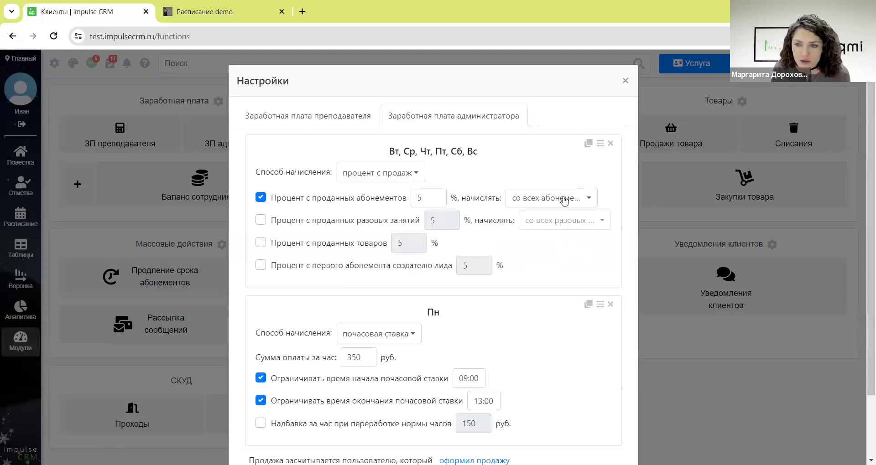
pyautogui.scroll(-2, 408, 182)
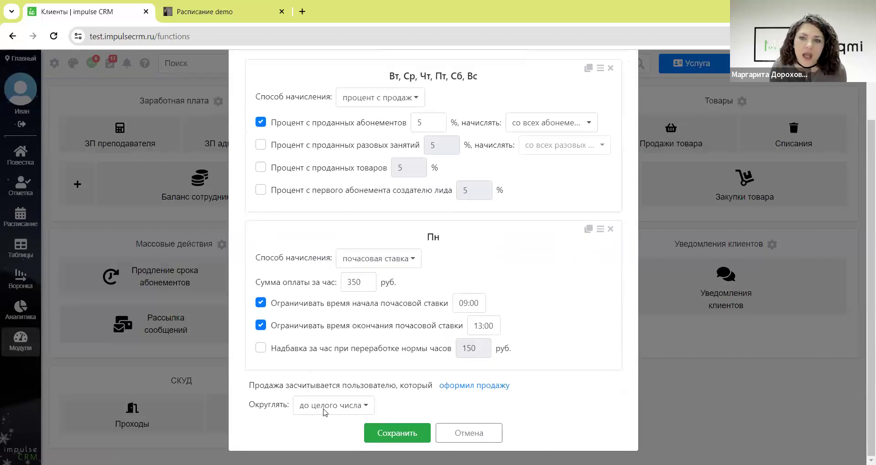
pyautogui.scroll(2, 458, 135)
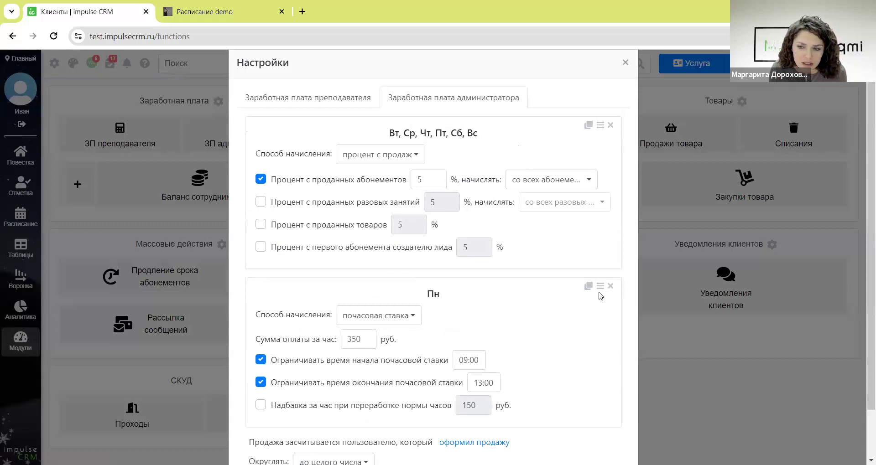
pyautogui.scroll(-2, 601, 296)
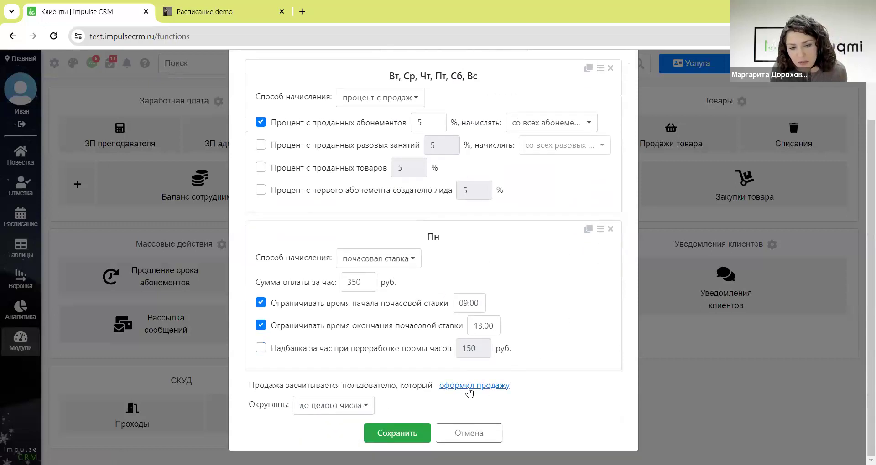
pyautogui.moveTo(369, 388); pyautogui.dragTo(431, 388)
pyautogui.click(431, 388)
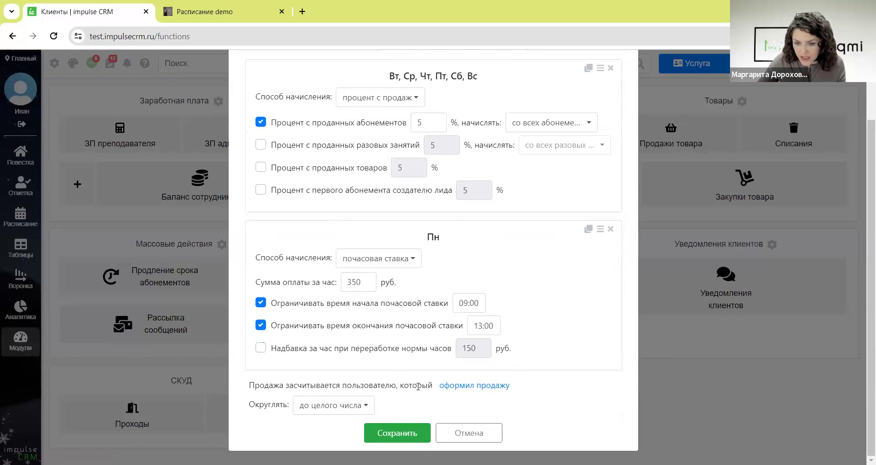
pyautogui.click(477, 386)
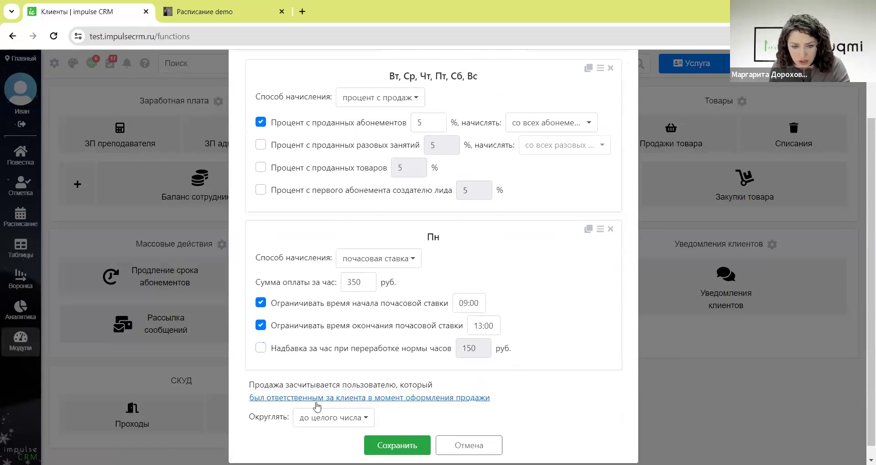
pyautogui.click(396, 404)
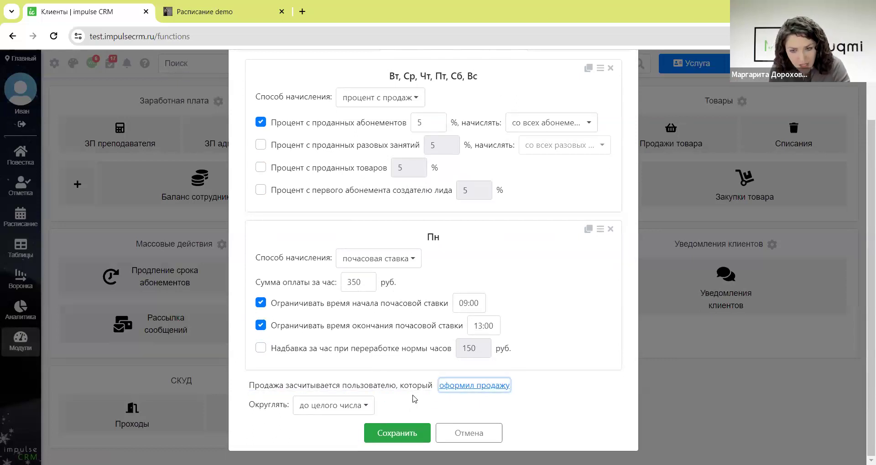
pyautogui.click(476, 386)
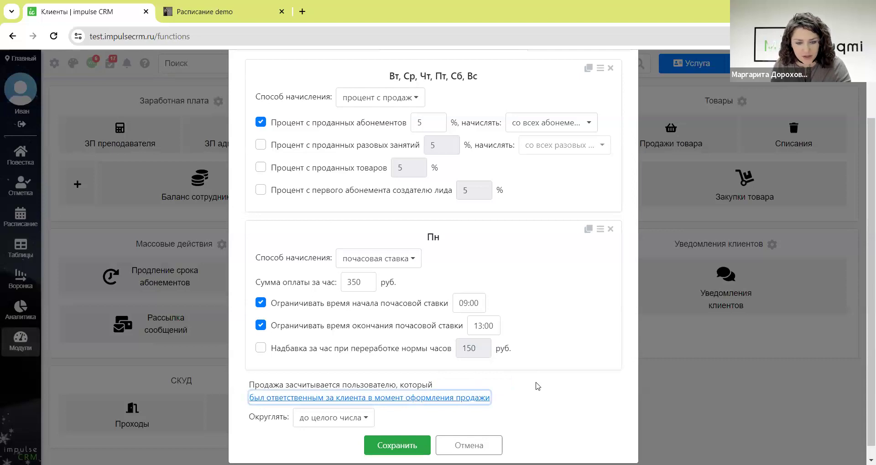
pyautogui.click(487, 399)
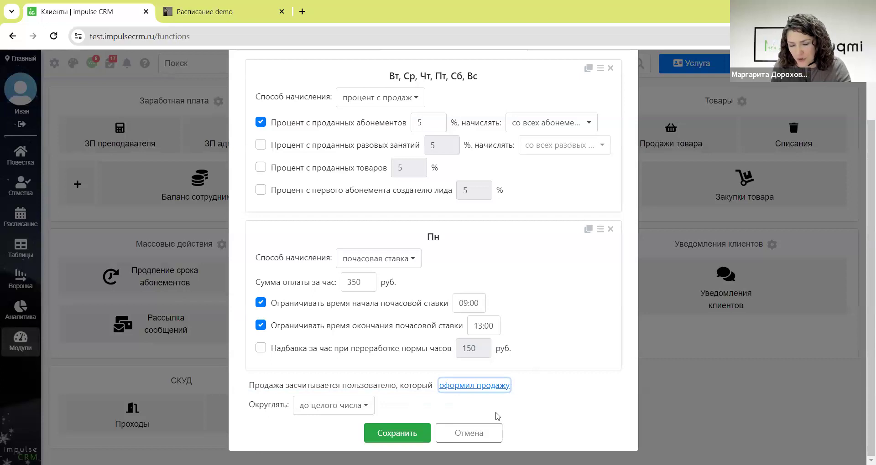
pyautogui.scroll(2, 476, 370)
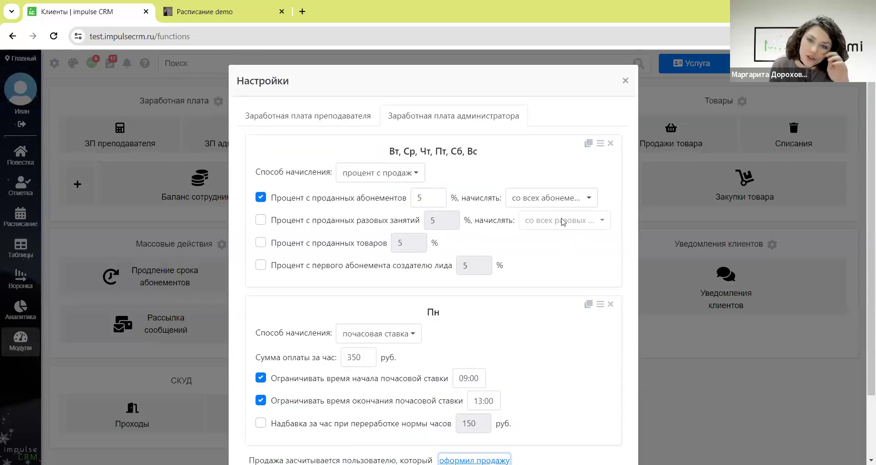
# - Close the salary Настройки dialog to return to the modules page
pyautogui.click(625, 82)
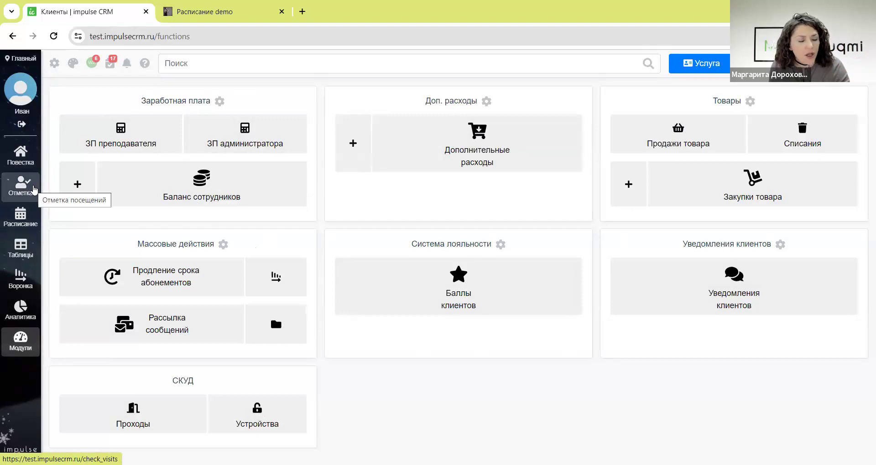
# - On the attendance marking page, book and save a client into the 18 January Химия lesson
pyautogui.click(34, 189)
pyautogui.scroll(-5, 109, 332)
pyautogui.scroll(1, 102, 332)
pyautogui.scroll(6, 101, 332)
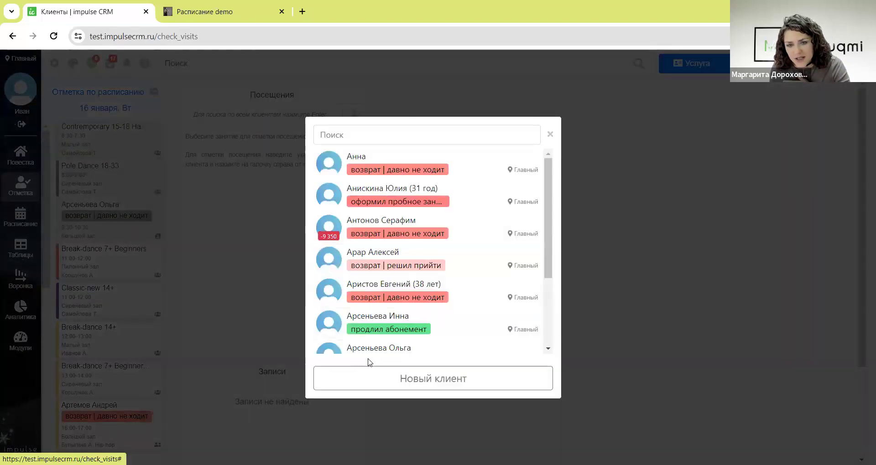
pyautogui.click(370, 323)
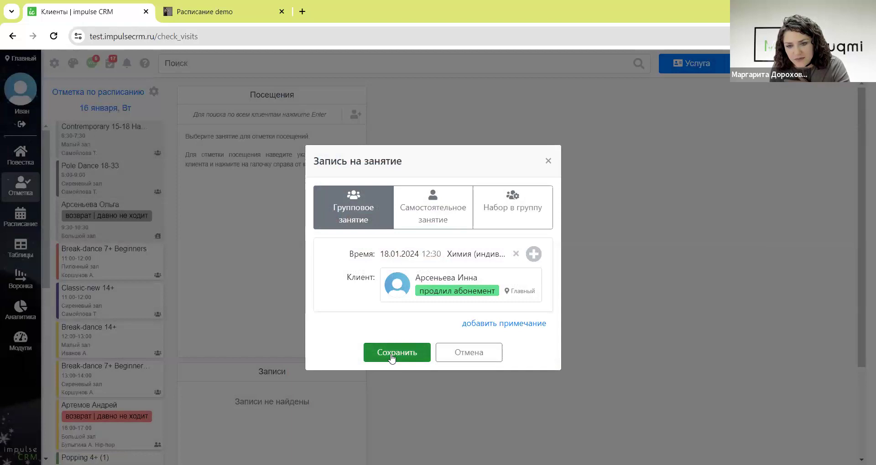
pyautogui.click(403, 351)
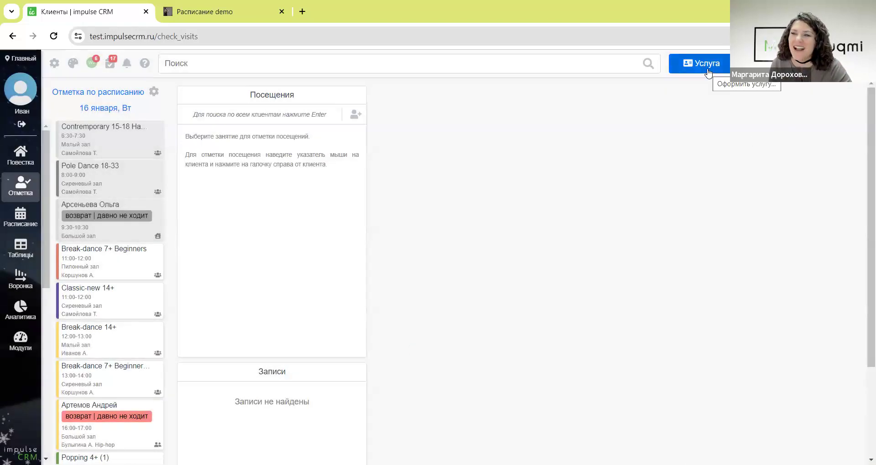
# - Dismiss the open-shift warning for a new service sale, then load the 12:00 Break-dance 14+ client list
pyautogui.click(708, 73)
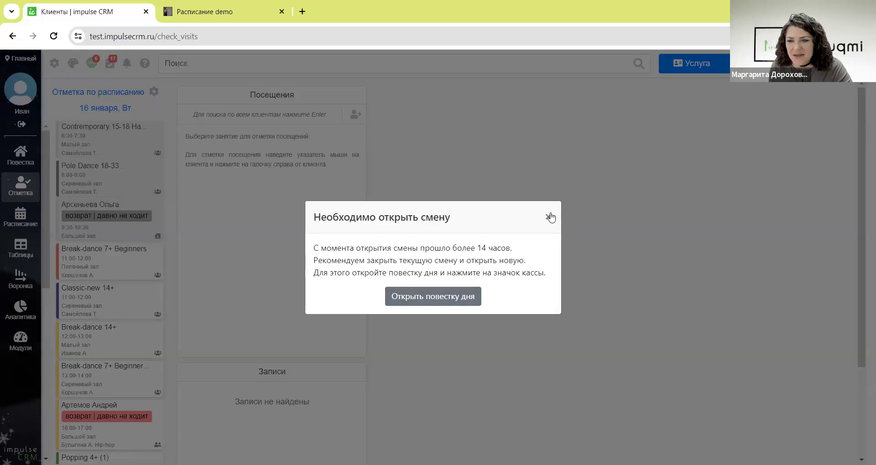
pyautogui.click(551, 216)
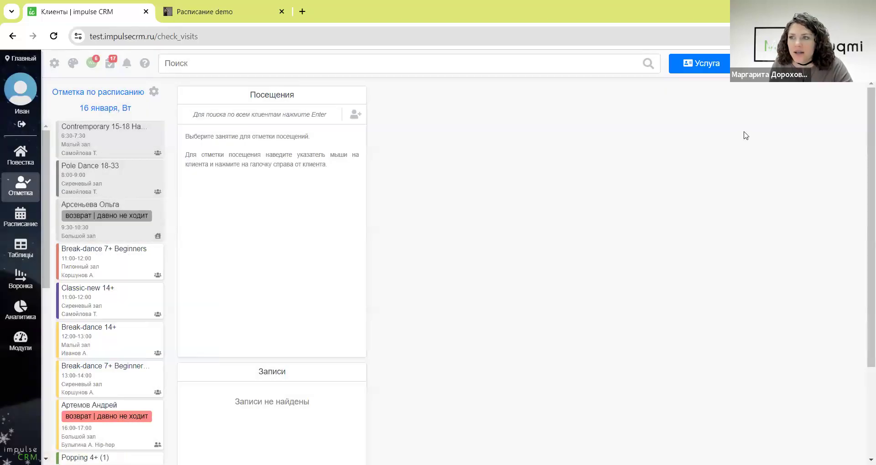
pyautogui.scroll(-3, 224, 268)
pyautogui.scroll(-4, 137, 319)
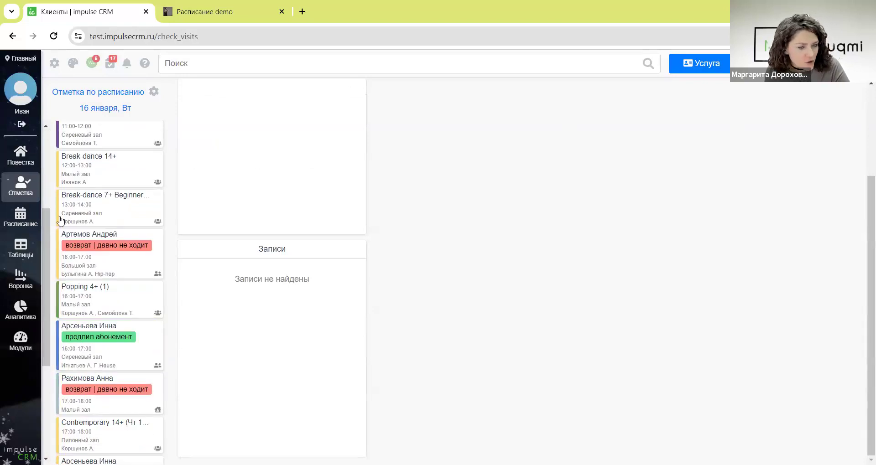
pyautogui.scroll(-1, 74, 328)
pyautogui.scroll(-3, 74, 328)
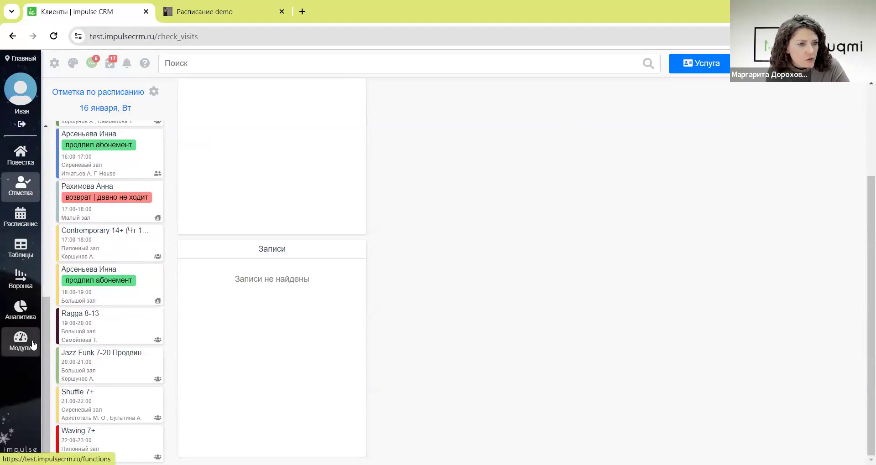
pyautogui.scroll(7, 105, 256)
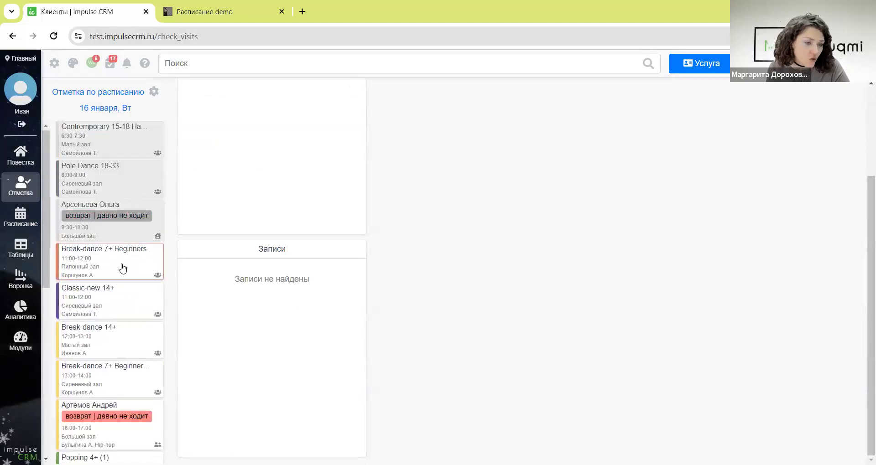
pyautogui.scroll(-1, 135, 261)
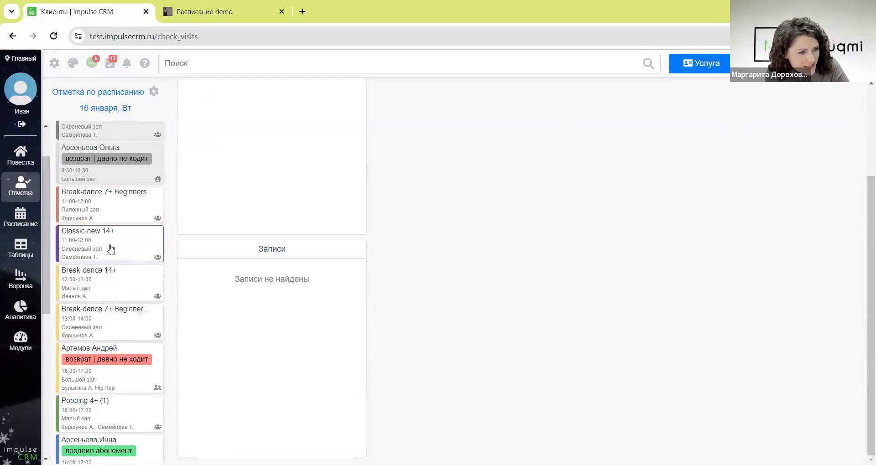
pyautogui.click(120, 217)
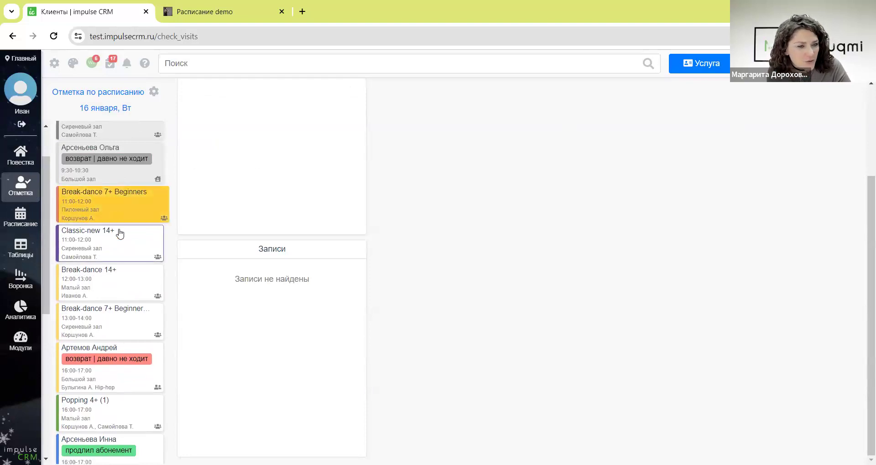
pyautogui.click(114, 283)
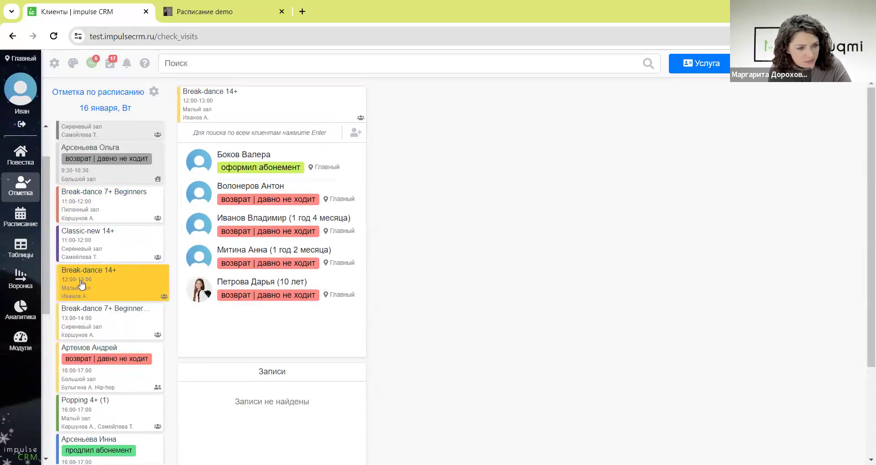
# - Mark the first, second, third and fifth clients attended; decline the fourth's out-of-hours visit with Нет
pyautogui.moveTo(352, 168)
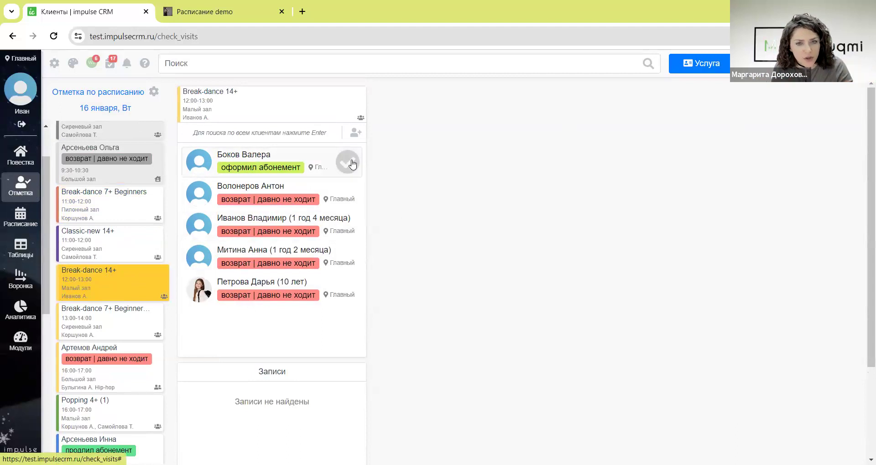
pyautogui.click(352, 164)
pyautogui.click(348, 194)
pyautogui.click(350, 227)
pyautogui.moveTo(347, 274)
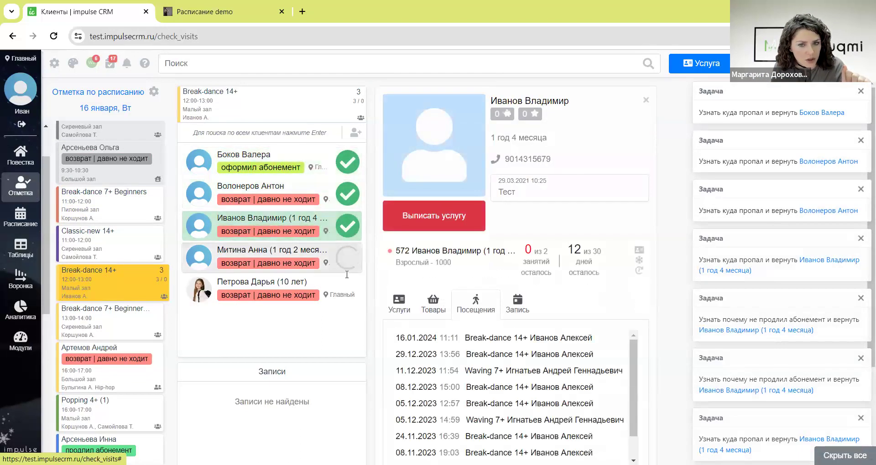
pyautogui.click(348, 258)
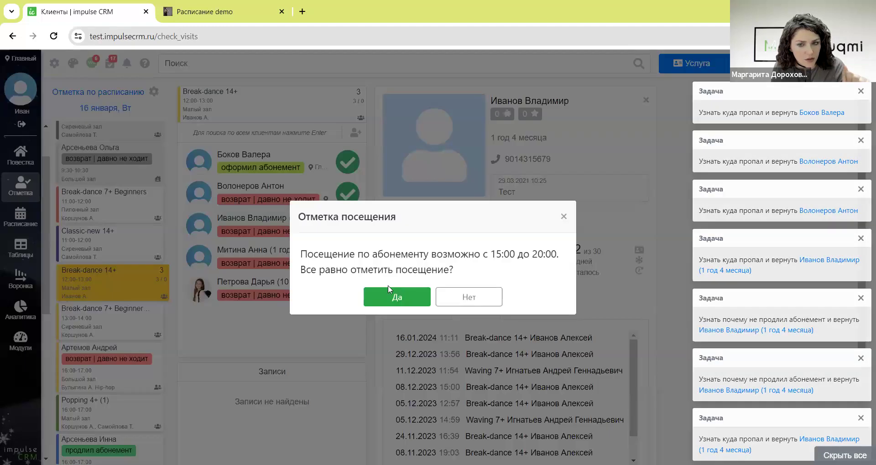
pyautogui.click(470, 297)
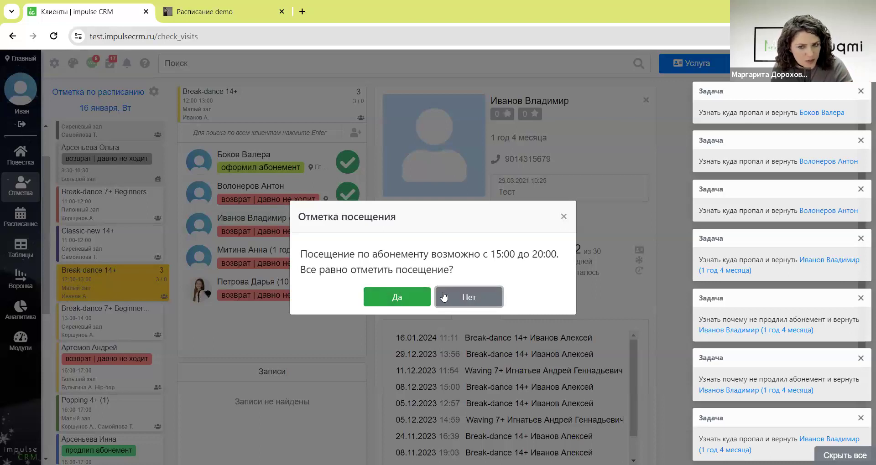
pyautogui.click(461, 297)
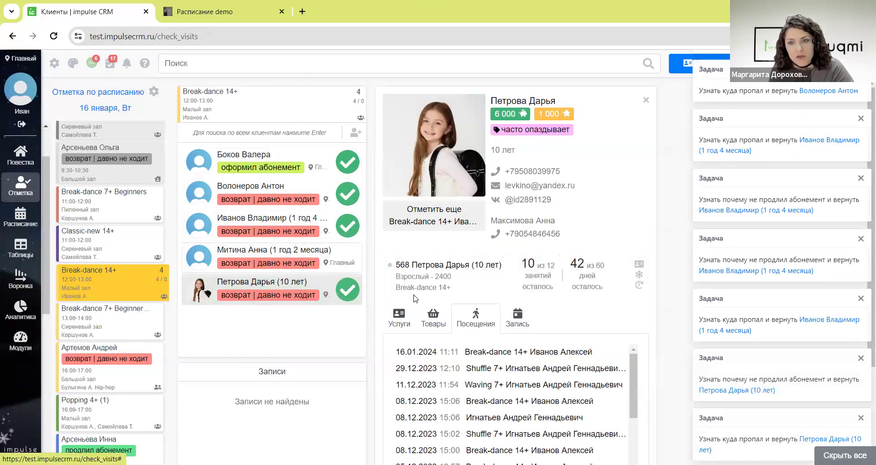
# - Open the client's full card, hide all task notifications, and view the Действия and phone contact menus
pyautogui.click(523, 100)
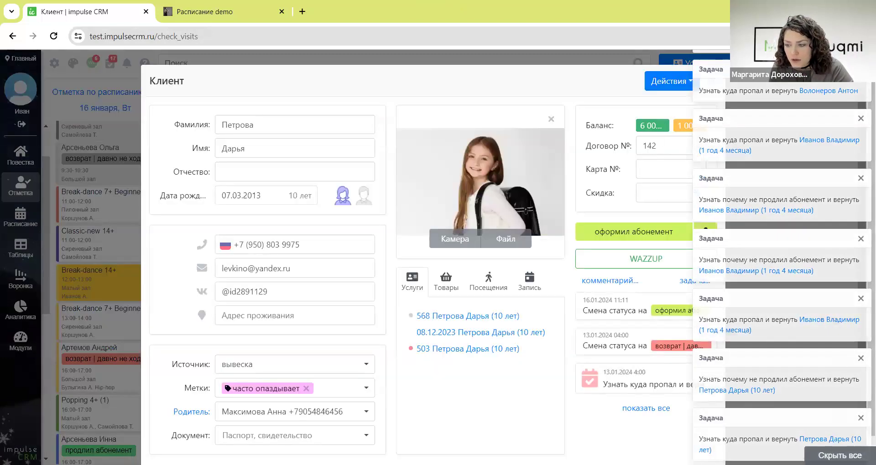
pyautogui.click(839, 455)
pyautogui.scroll(-1, 451, 290)
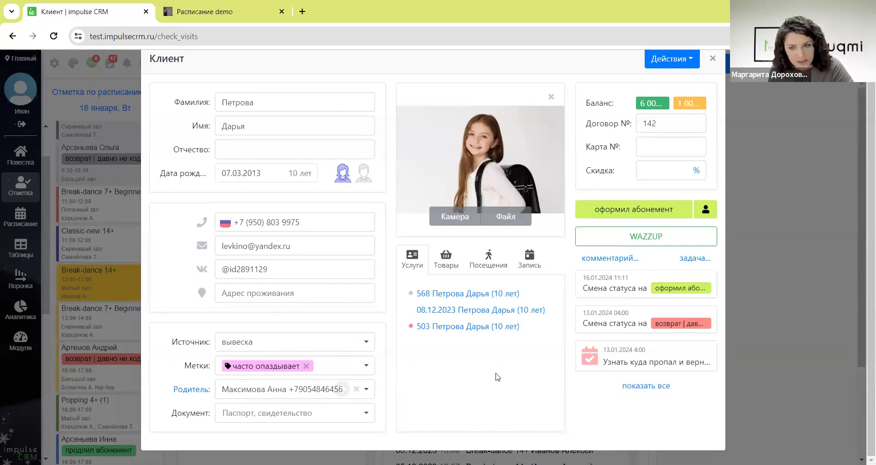
pyautogui.click(672, 62)
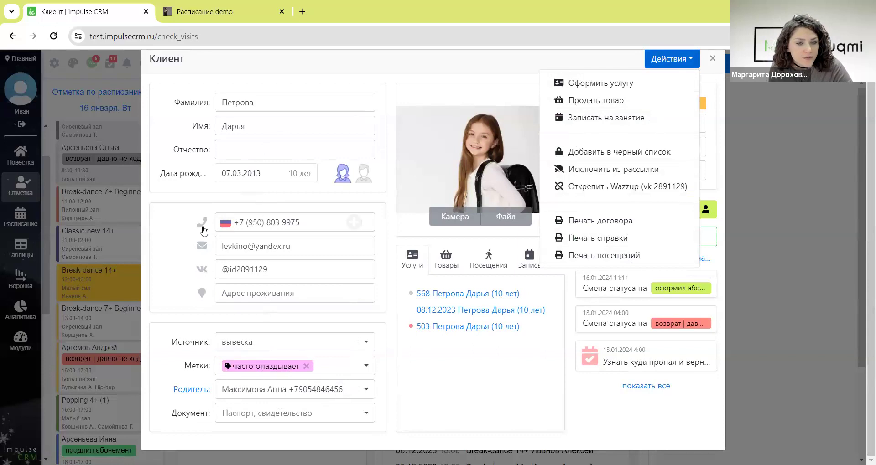
pyautogui.click(204, 223)
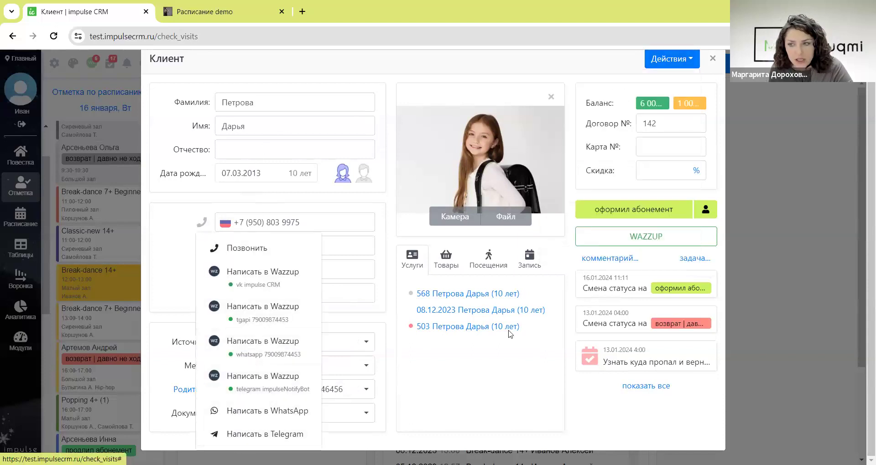
pyautogui.click(191, 206)
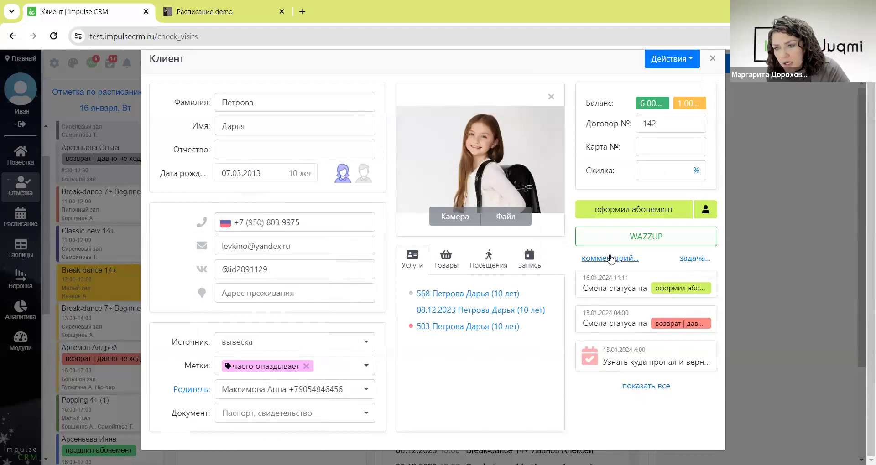
# - Show the client's full history, browse the Товары, Посещения and Запись tabs, then close the card
pyautogui.click(659, 386)
pyautogui.scroll(-7, 668, 325)
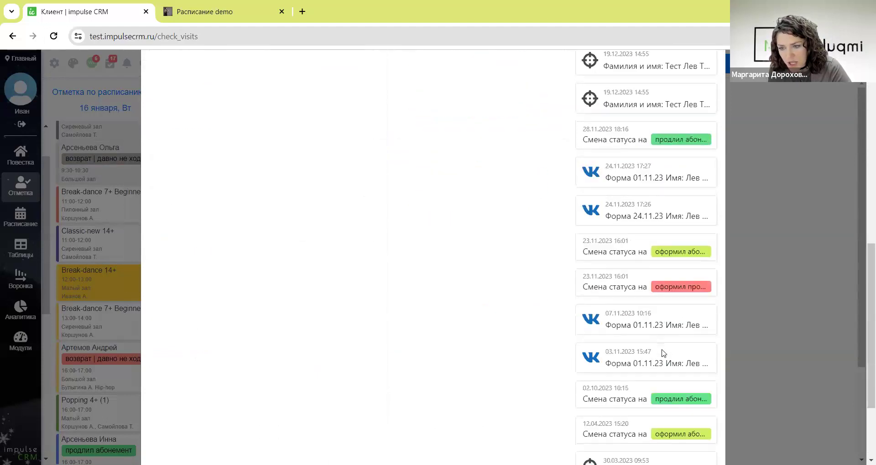
pyautogui.scroll(8, 657, 345)
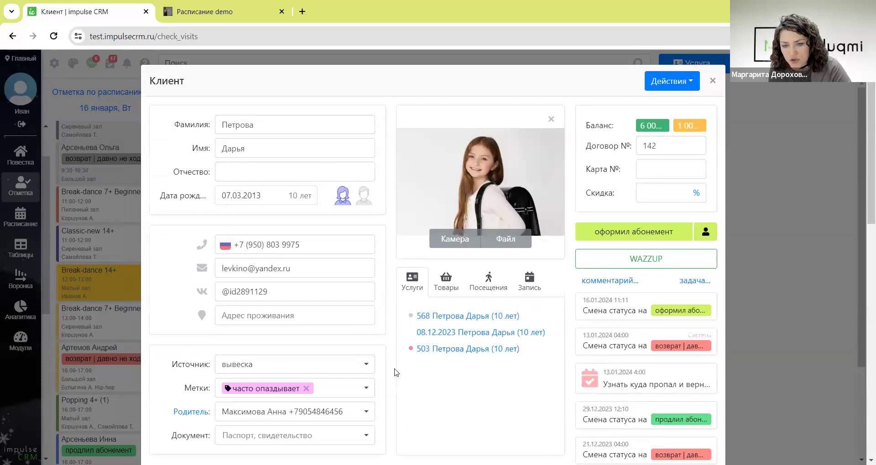
pyautogui.click(444, 284)
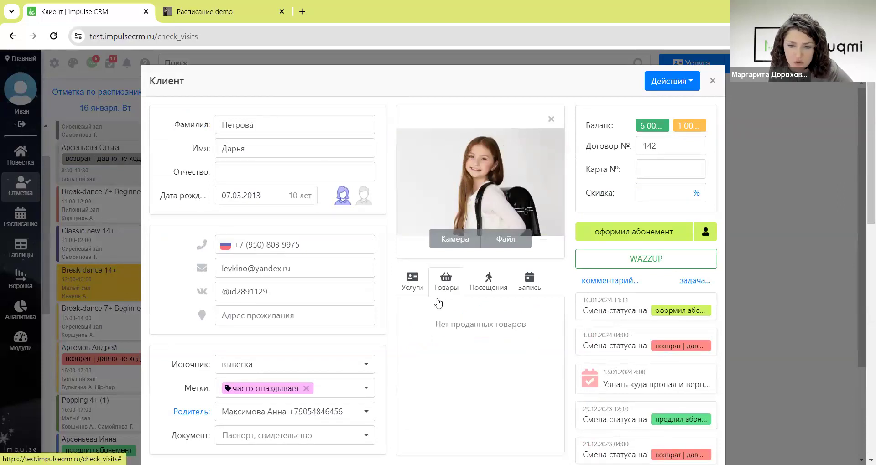
pyautogui.click(493, 291)
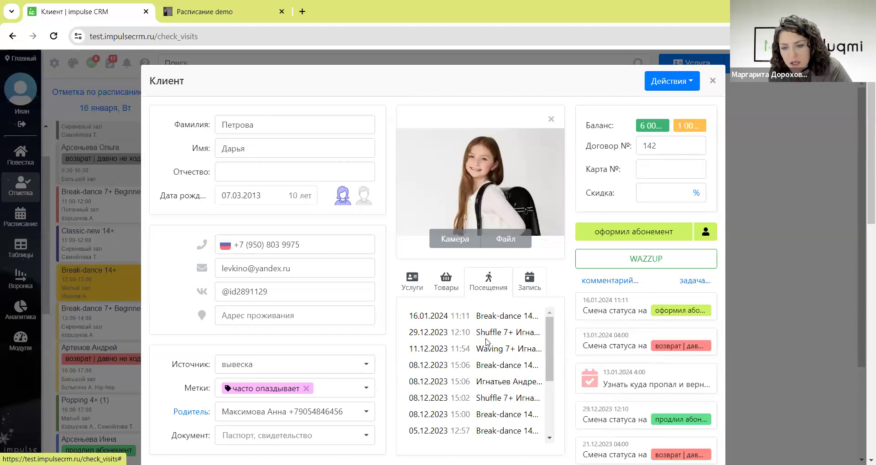
pyautogui.click(529, 280)
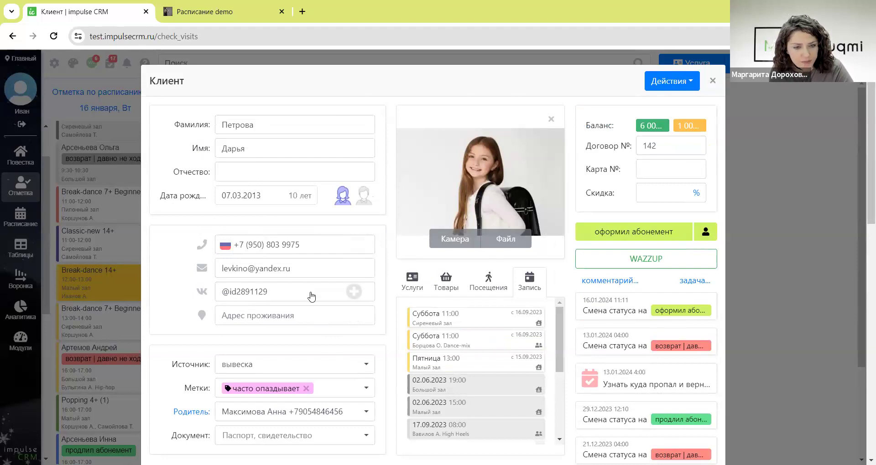
pyautogui.scroll(-4, 312, 297)
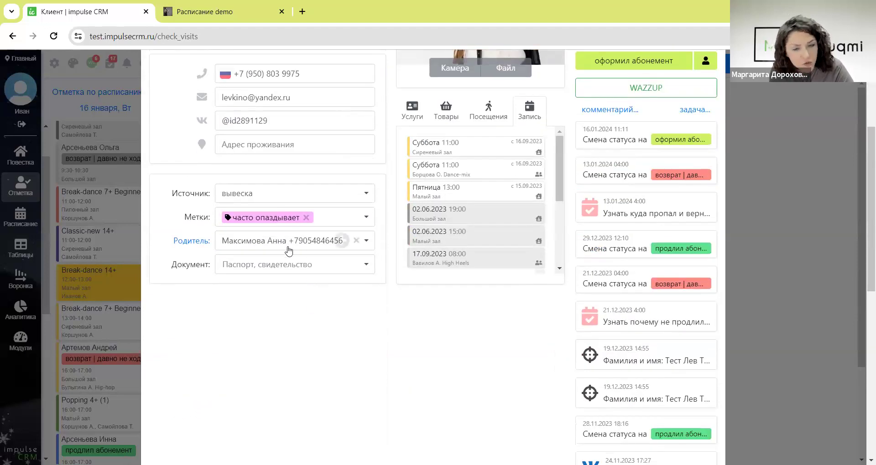
pyautogui.scroll(4, 292, 265)
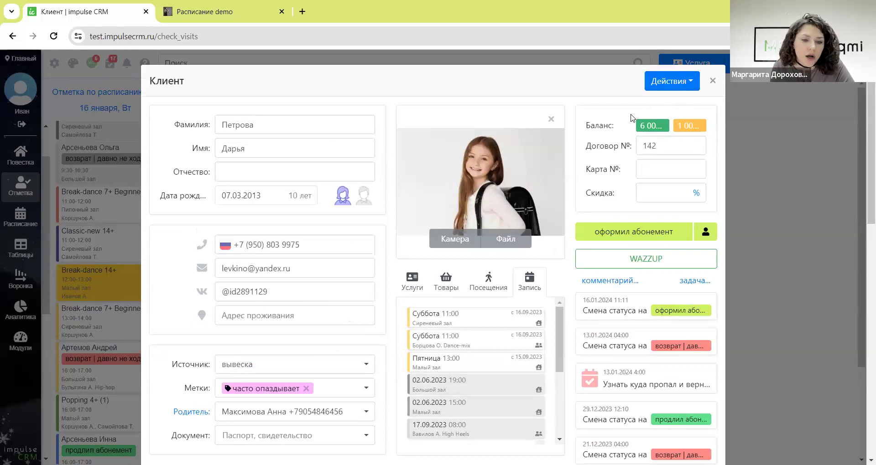
pyautogui.click(714, 81)
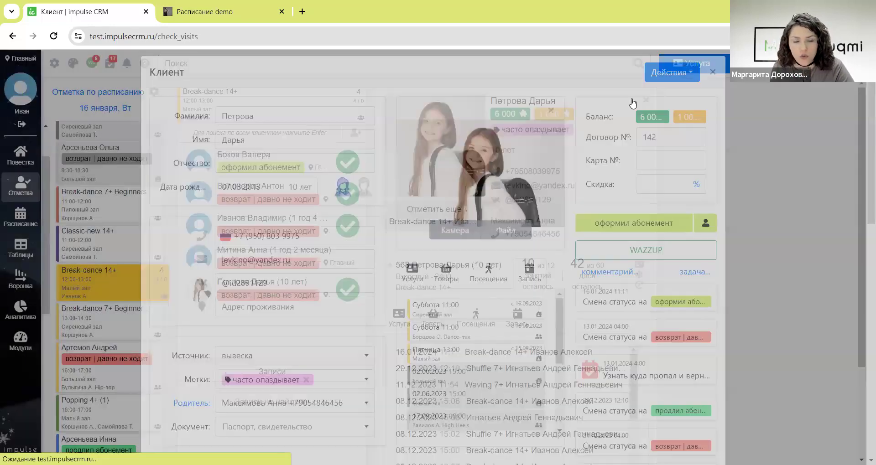
# - Review the 16 January Повестка dashboard with 4 group visits, then return to the VK Расписание tab
pyautogui.click(24, 169)
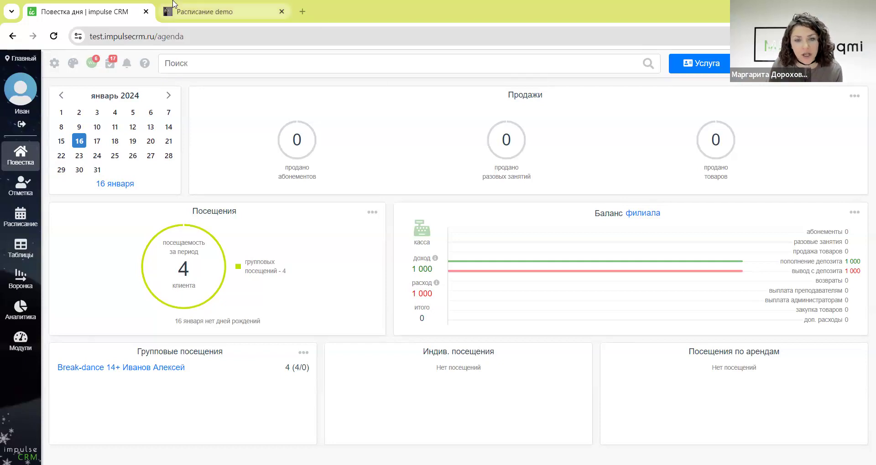
pyautogui.hotkey('ctrl', 'Tab')
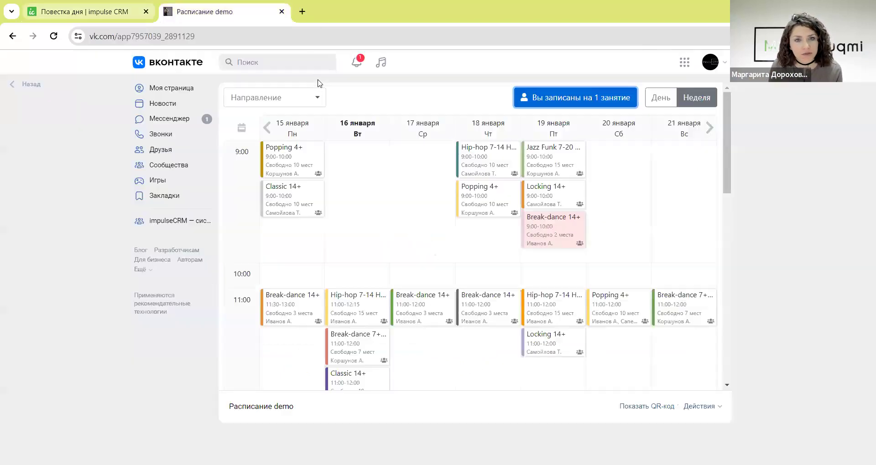